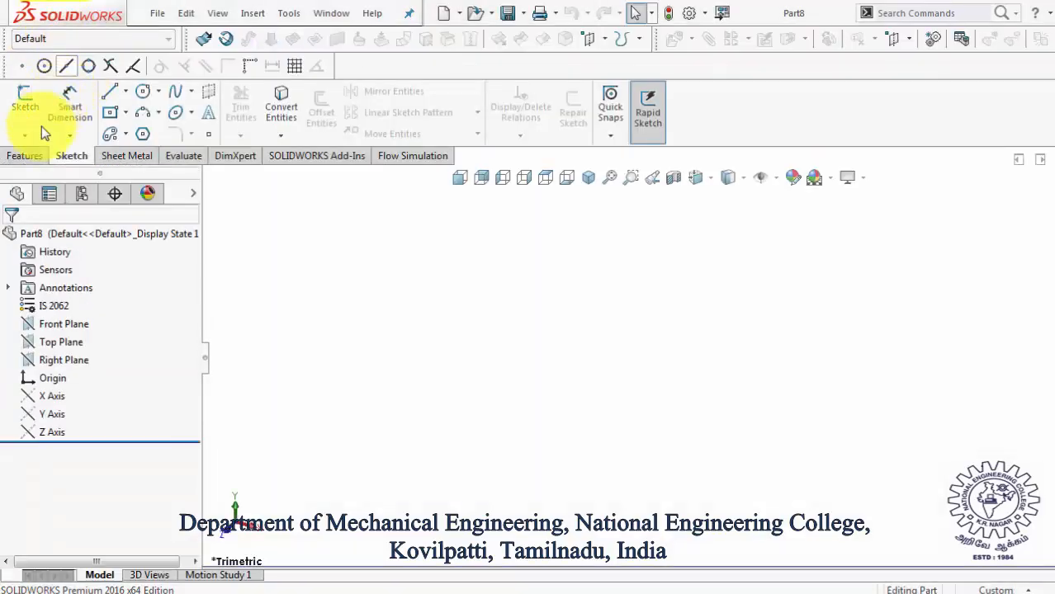
Step: Start a new 3D sketch and set the view to isometric
left_click(24, 135)
left_click(43, 175)
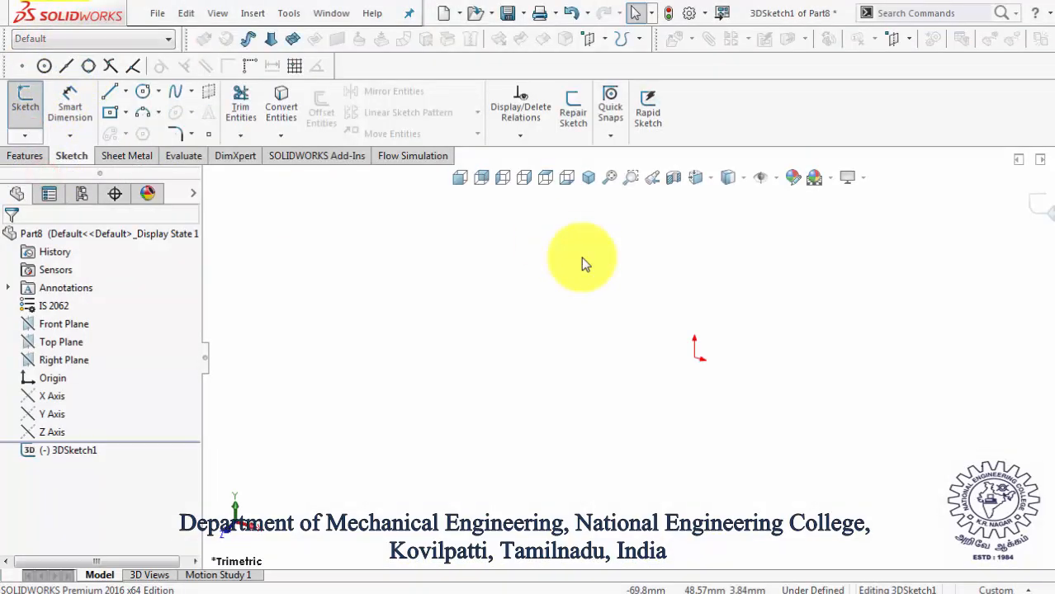
key("ctrl+7")
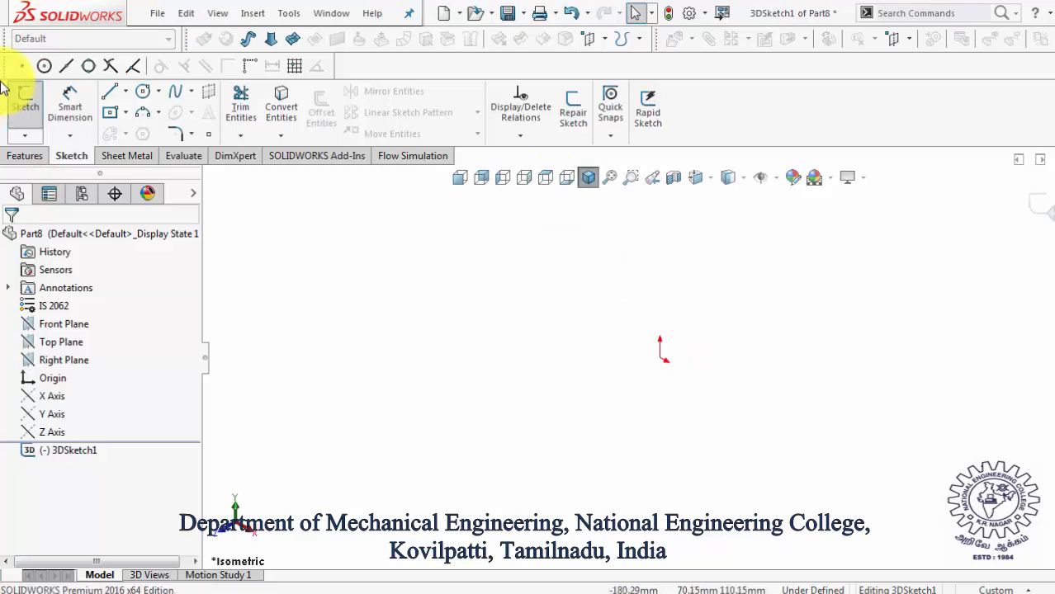
Step: Sketch connected lines from the origin: about 132 mm along X, about 130 mm down along Y, and about 148 mm forward along Z
left_click(110, 91)
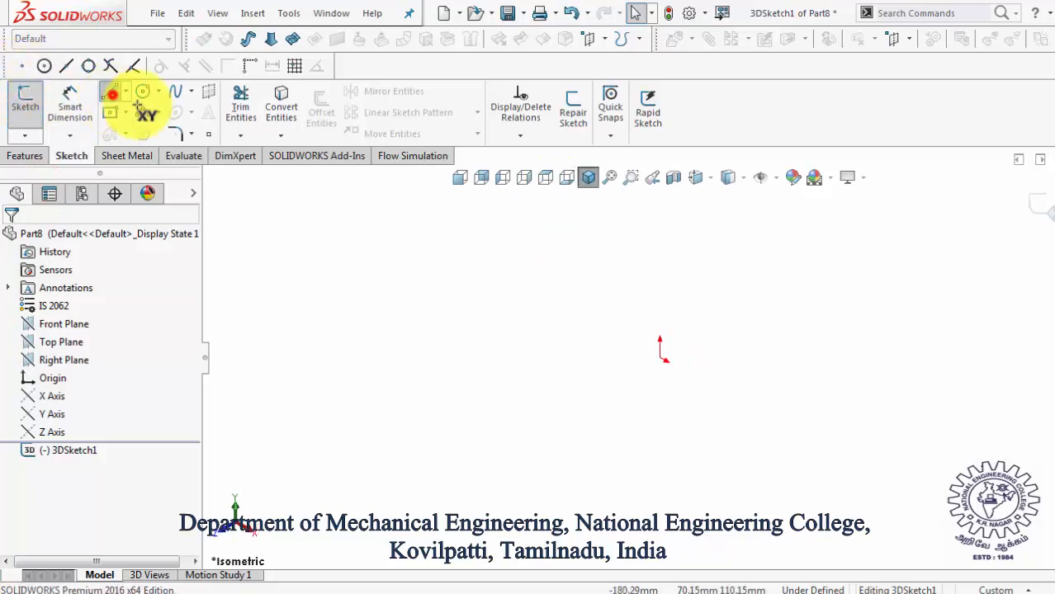
left_click(659, 357)
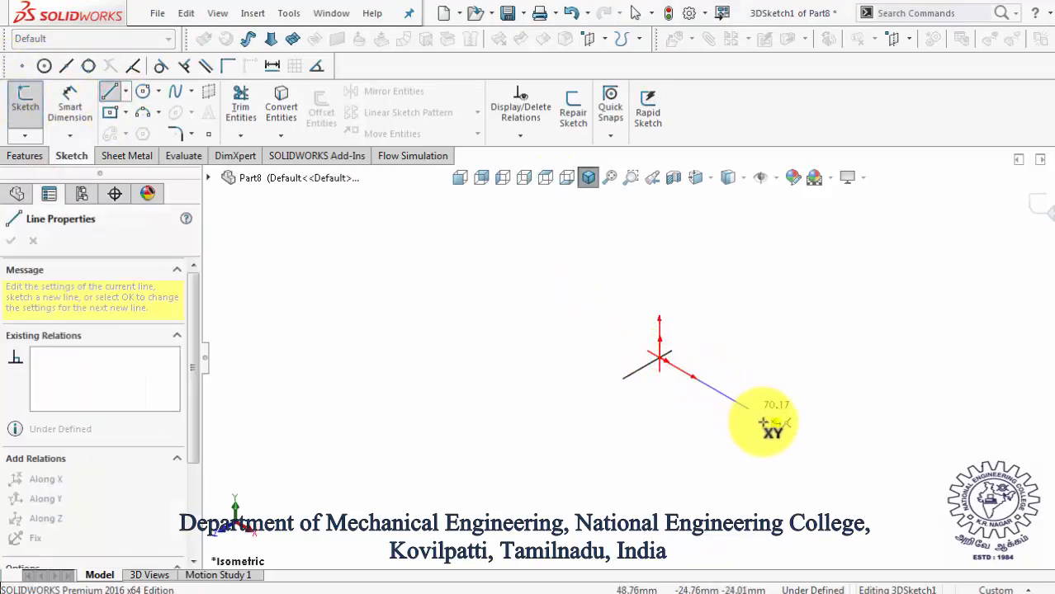
left_click(825, 453)
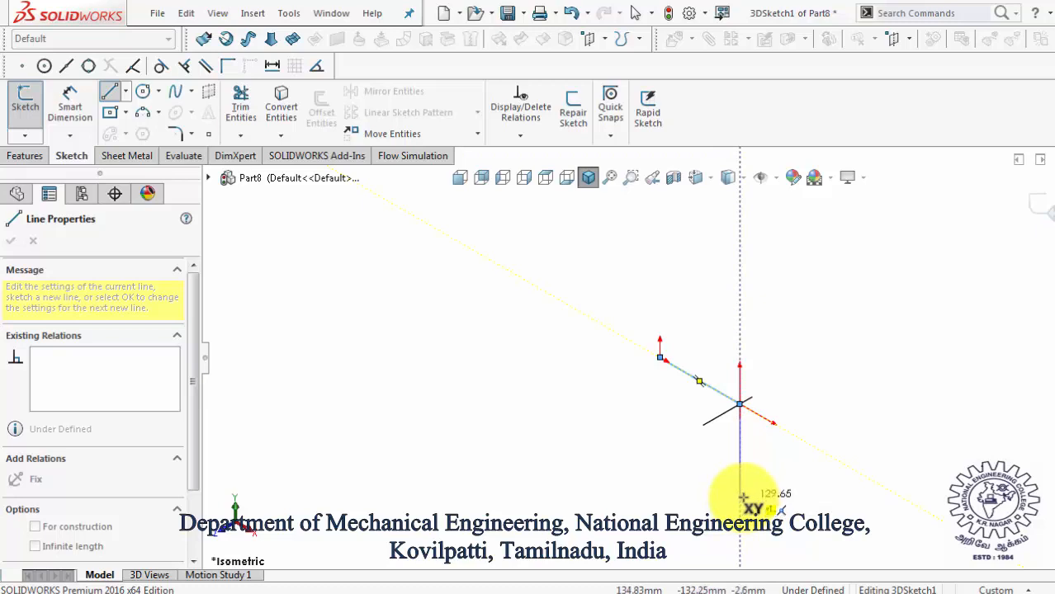
left_click(742, 499)
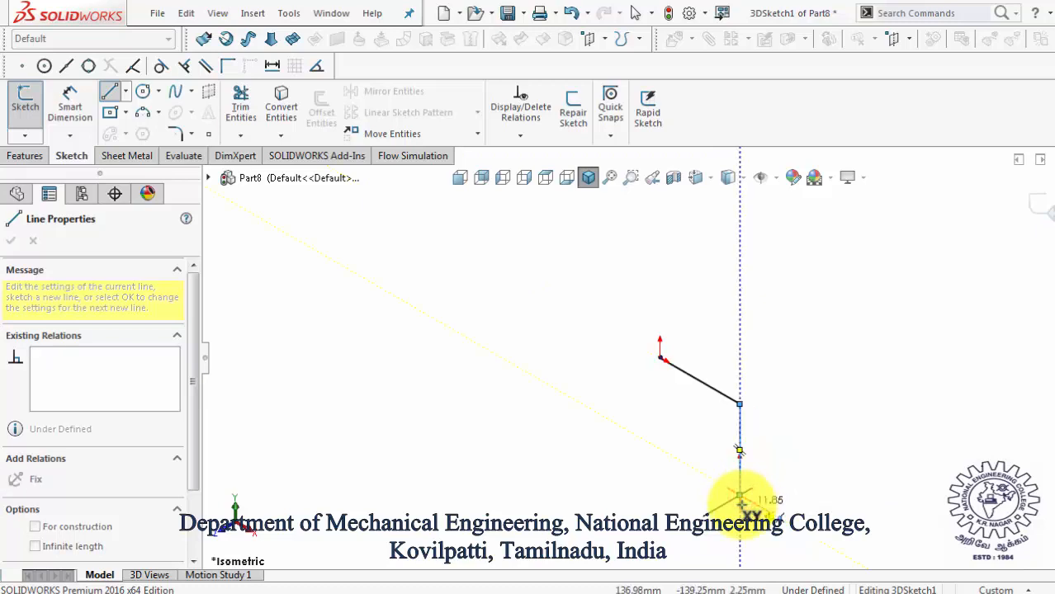
left_click(740, 496)
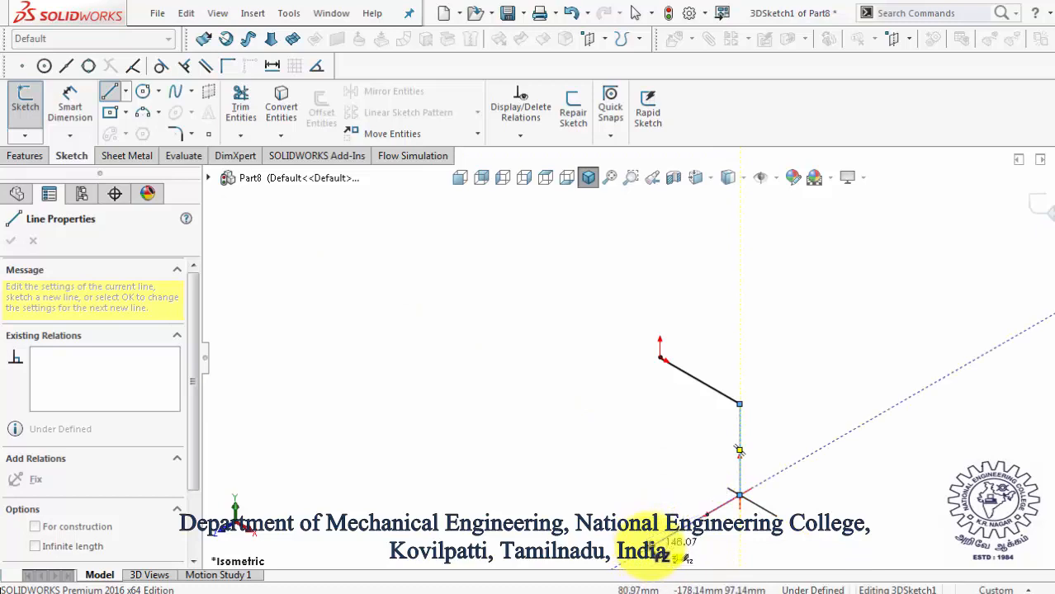
left_click(649, 547)
Step: Continue the path with a line down along Y, one back along Z, one toward negative X, and one about 170 mm forward along Z
scroll(650, 547, "up", 2)
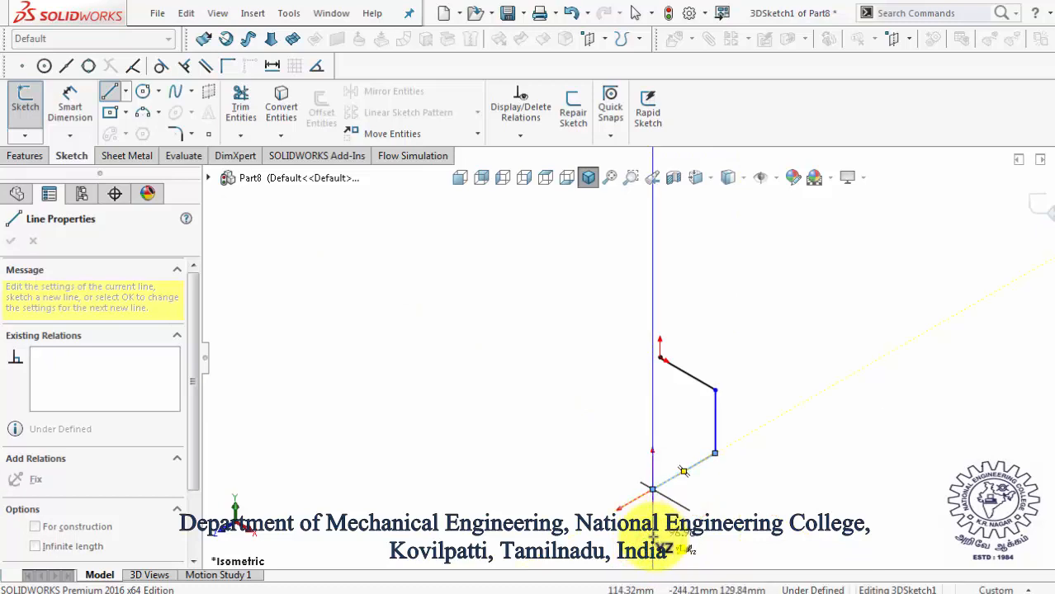
left_click(653, 544)
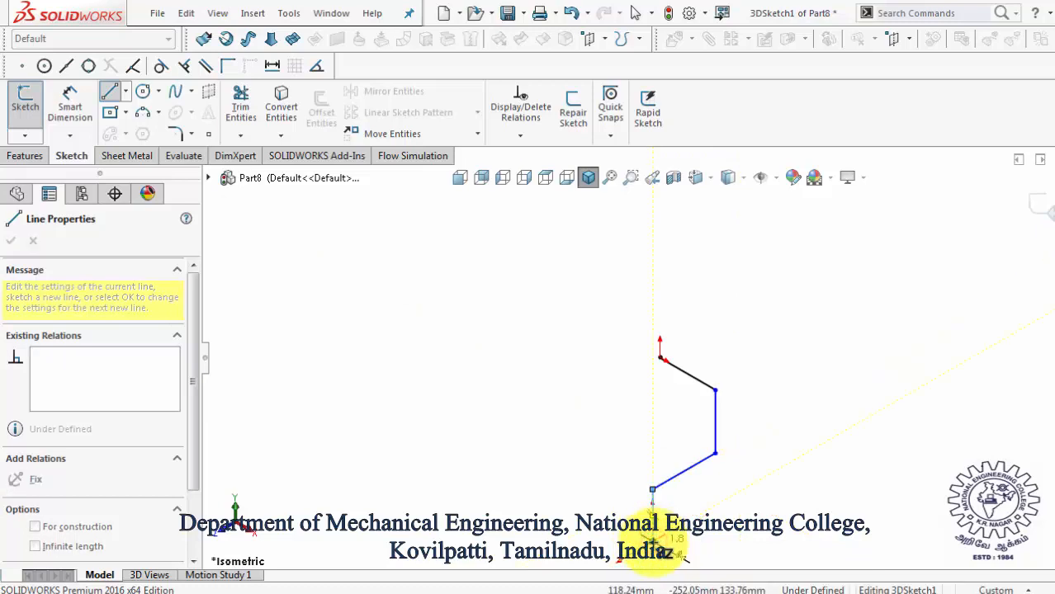
left_click(729, 499)
key("Tab")
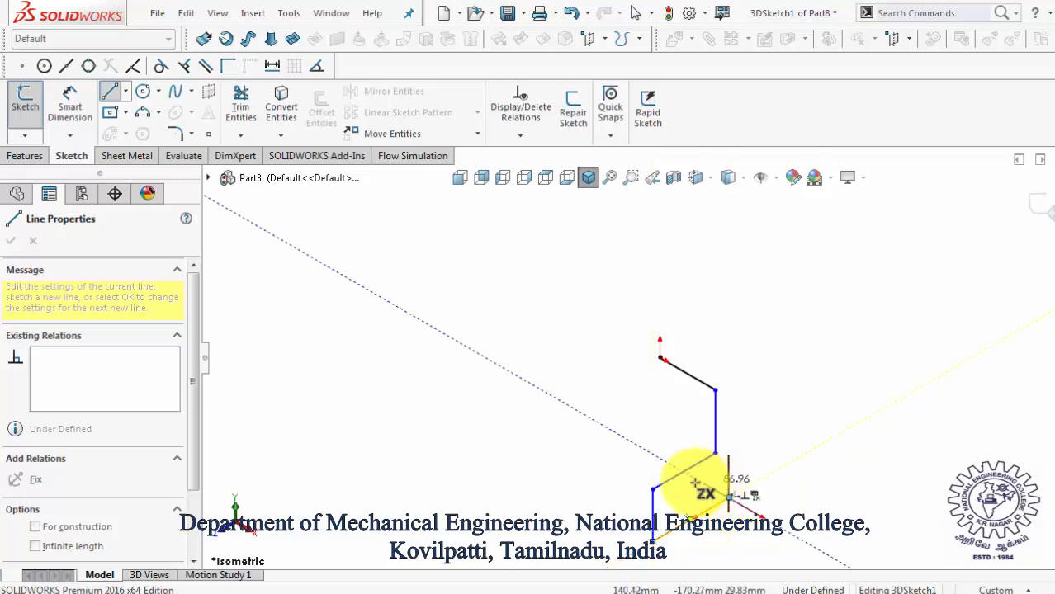
left_click(660, 458)
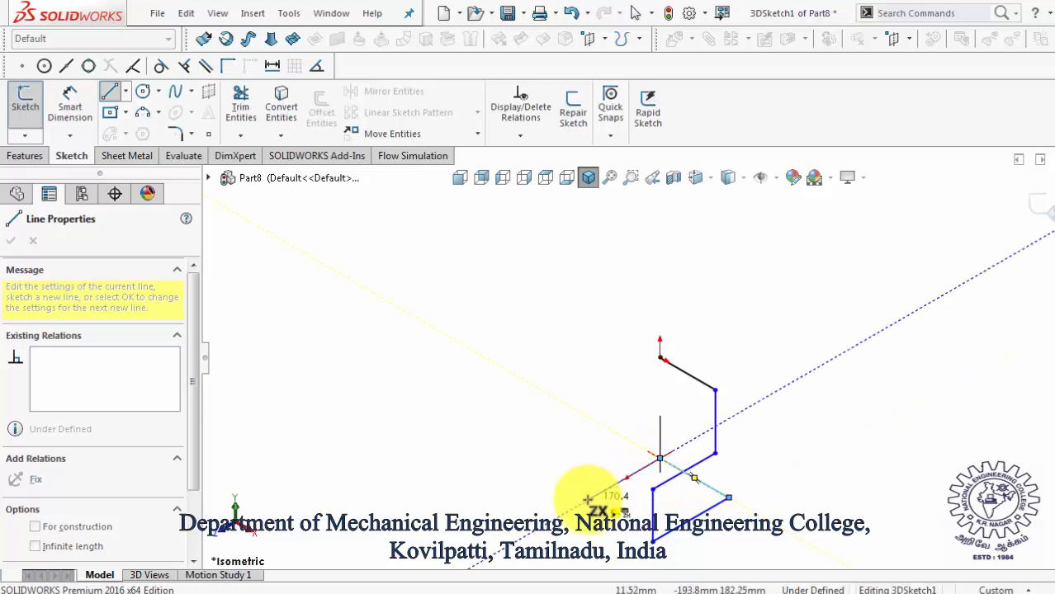
left_click(589, 499)
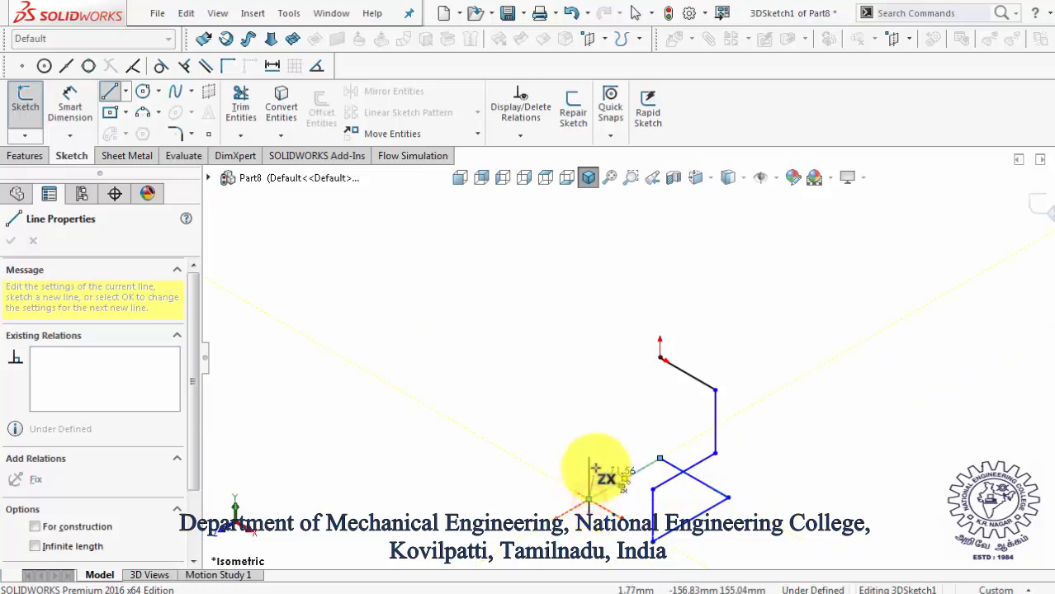
Step: Continue the path up along Y, back about 163 mm along Z, and up about 72 mm to end just below the origin
key("Tab")
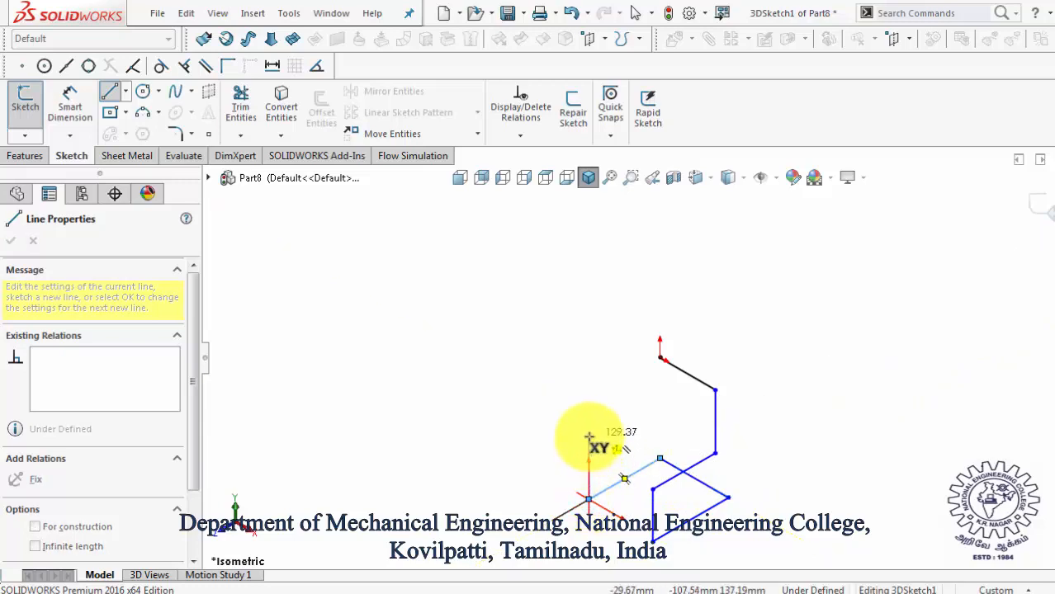
left_click(589, 443)
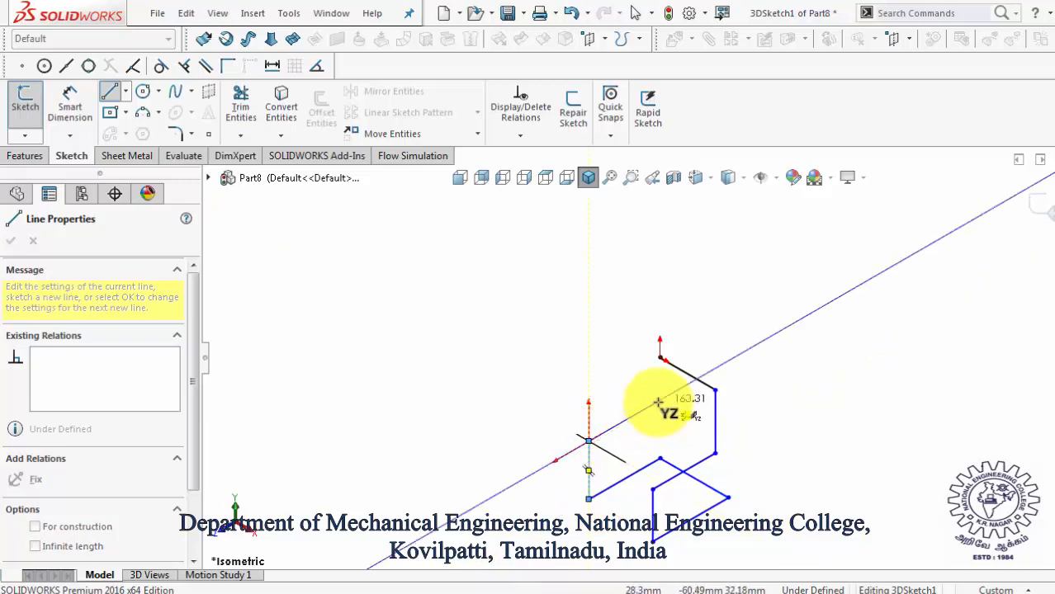
left_click(658, 402)
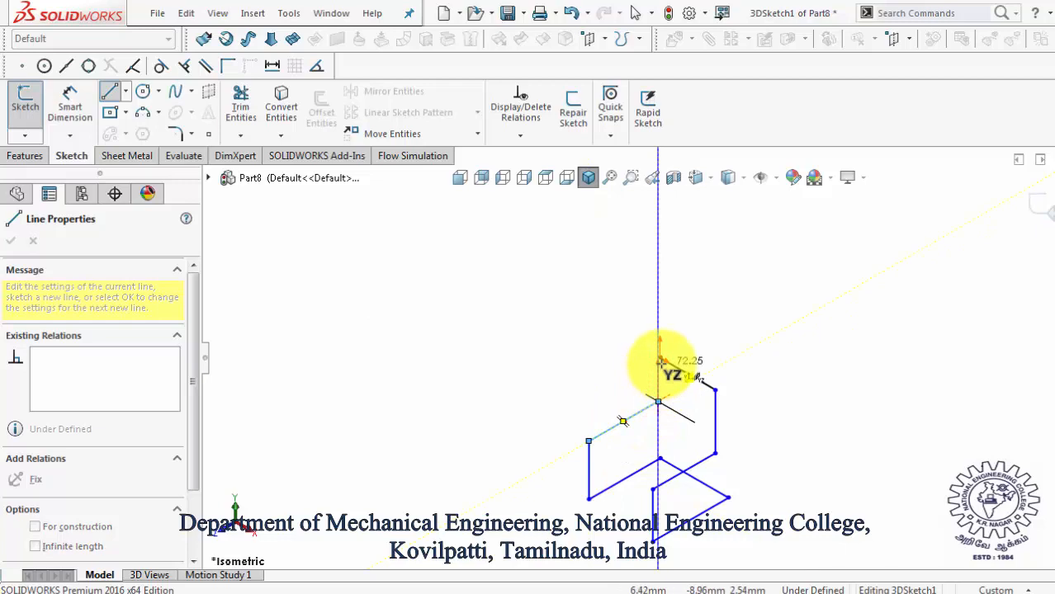
left_click(660, 363)
key("Escape")
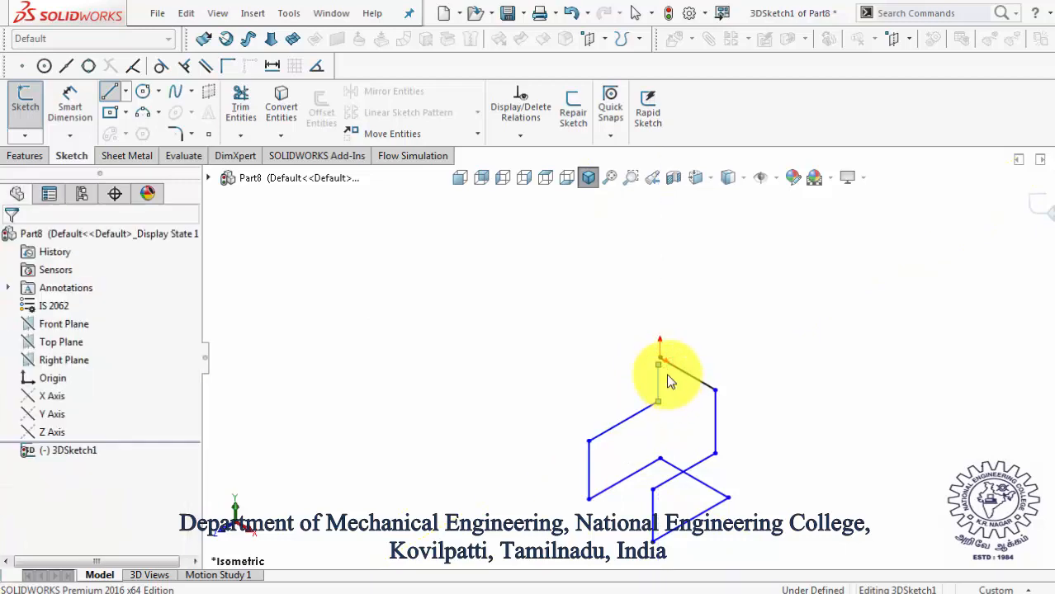
Step: Merge the open endpoint of the last vertical line with the first line's start point at the origin
scroll(656, 367, "down", 4)
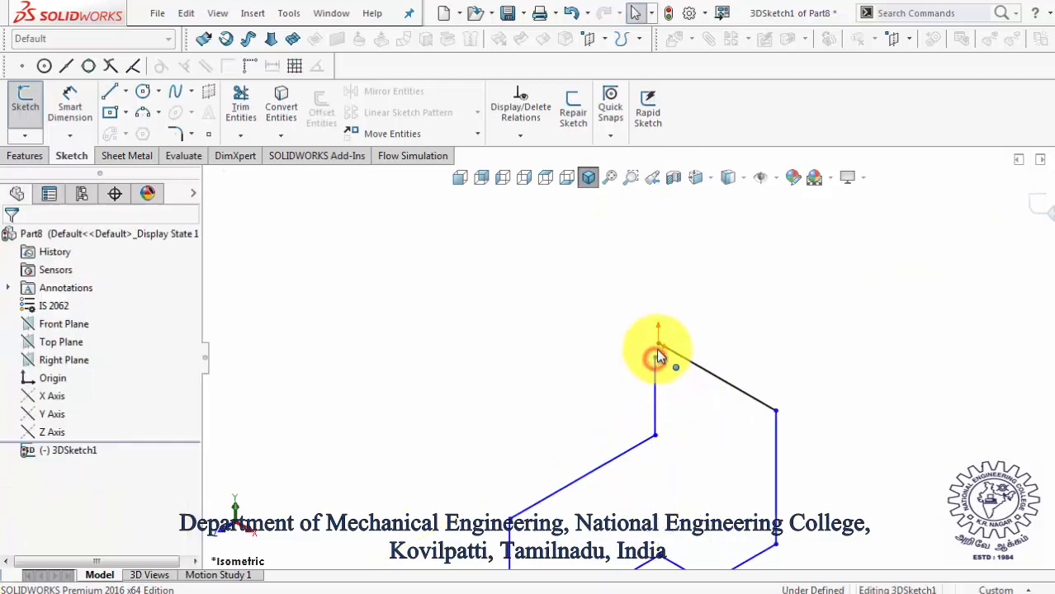
left_click(659, 346)
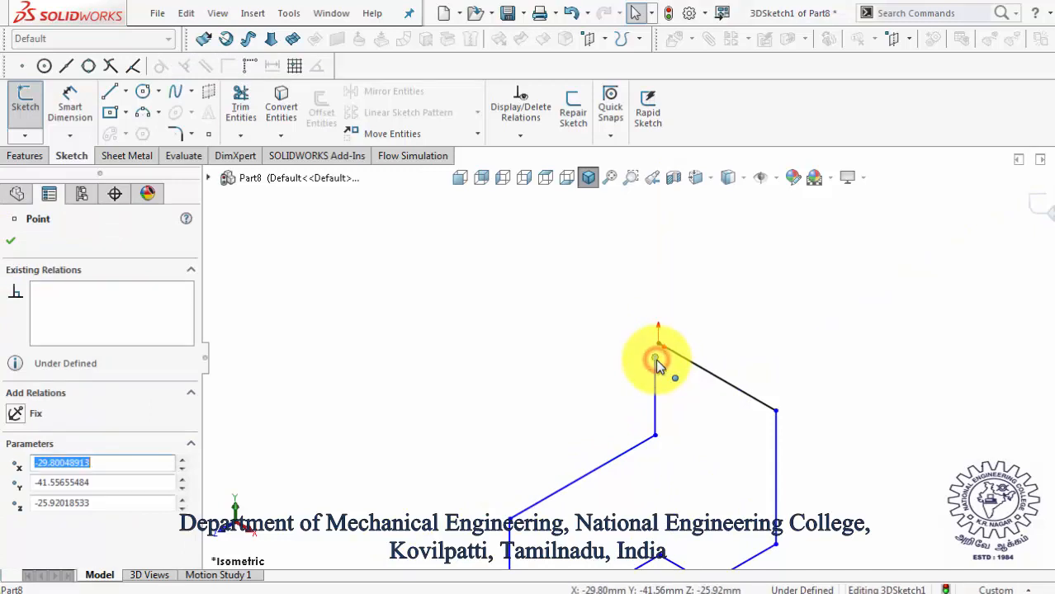
key("Escape")
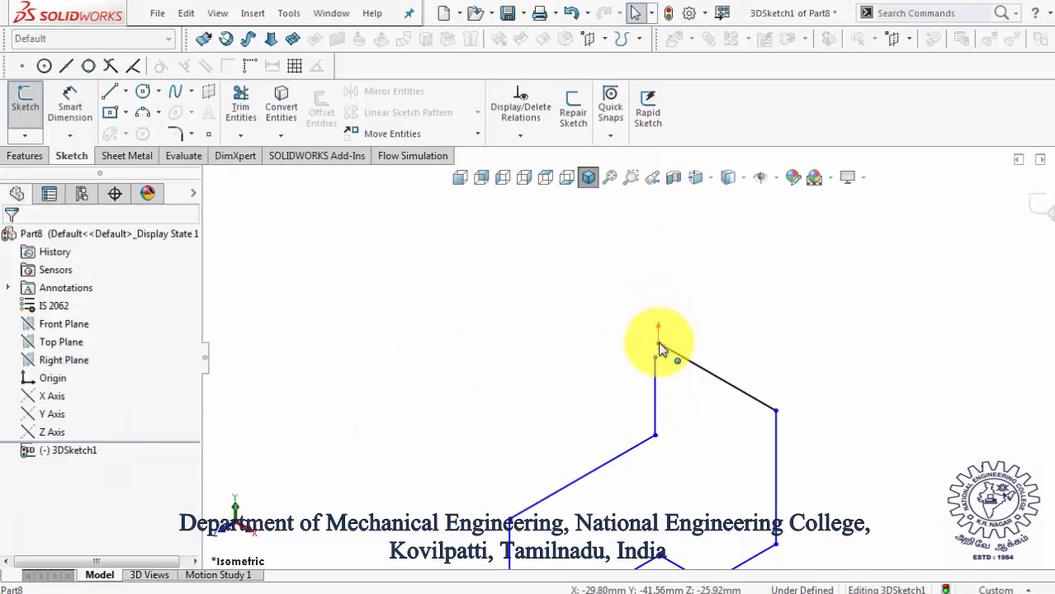
left_click(659, 345)
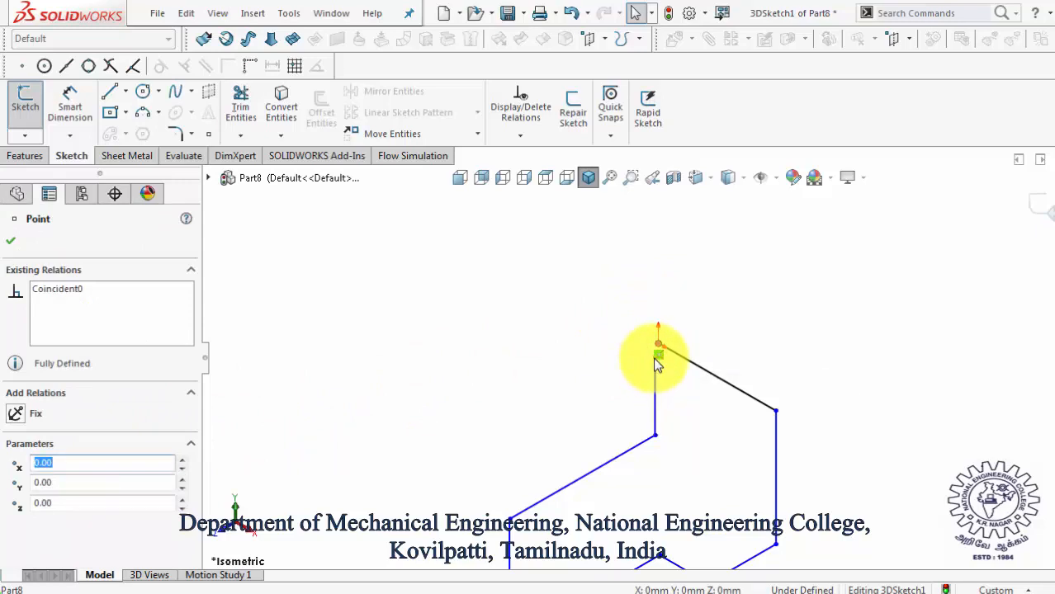
left_click(655, 359, "ctrl")
scroll(656, 370, "down", 4)
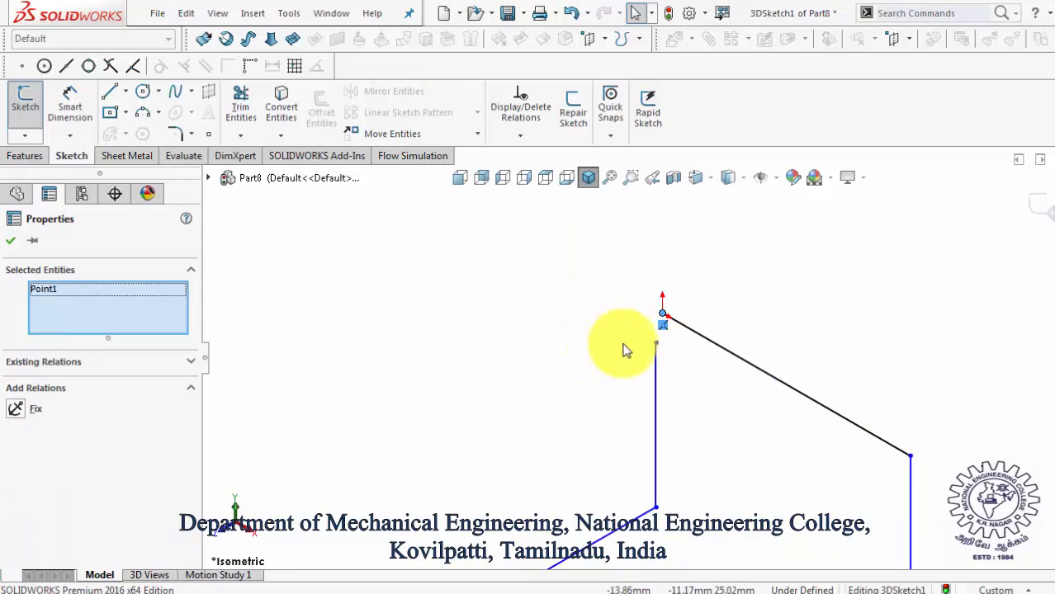
left_click(663, 314)
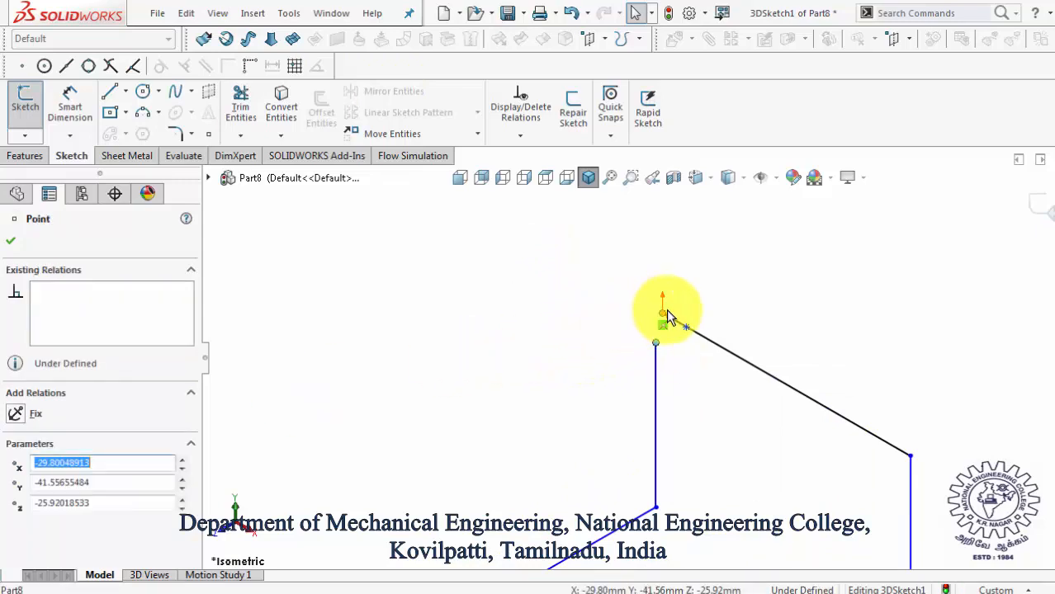
left_click(665, 317, "ctrl")
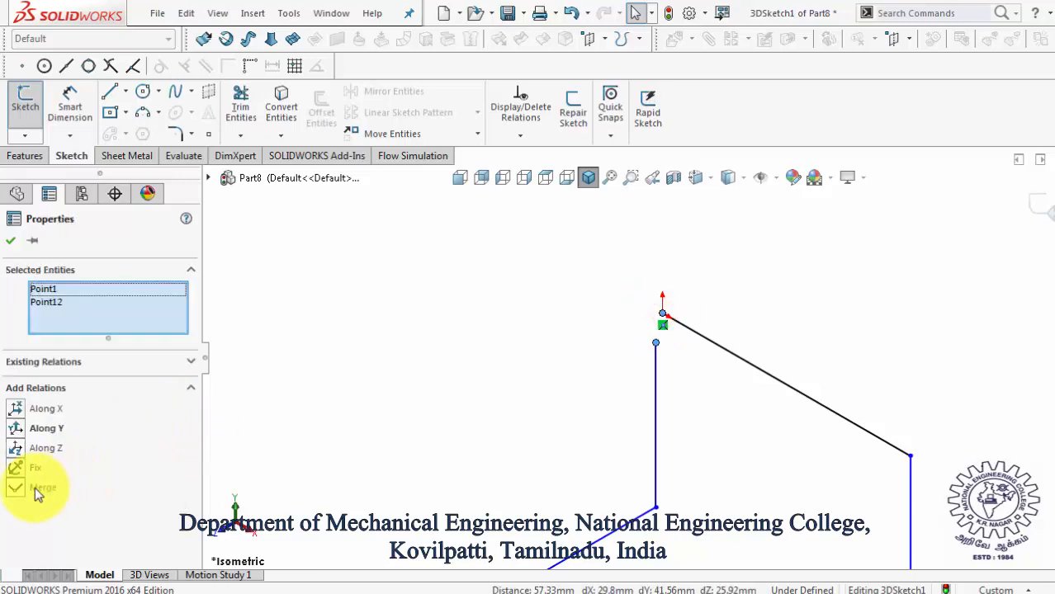
left_click(36, 487)
scroll(730, 357, "up", 9)
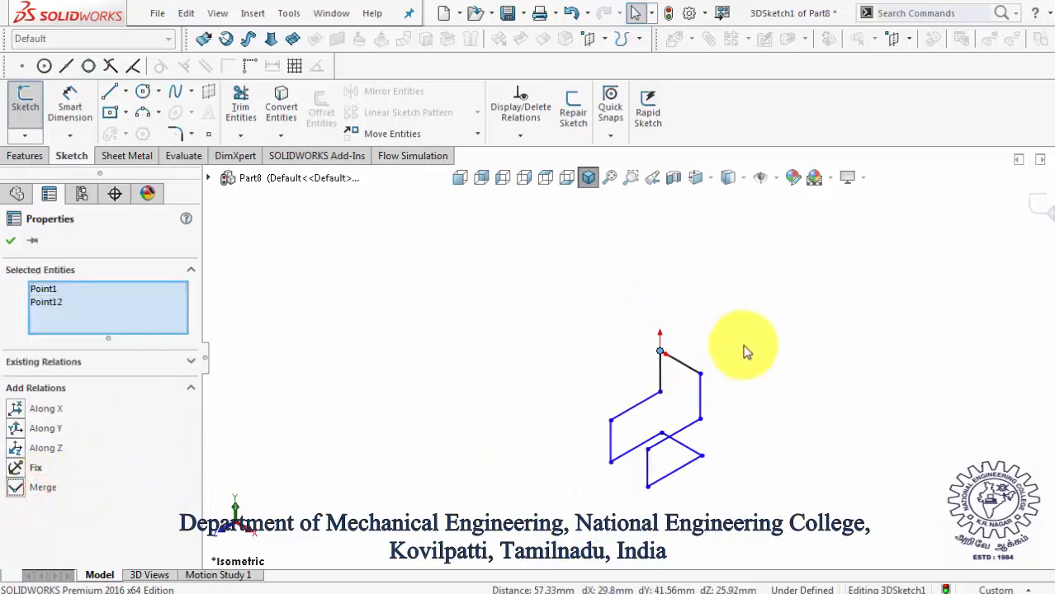
key("Escape")
Step: Dimension the first line, running along X from the origin, to 150 mm
left_click(70, 105)
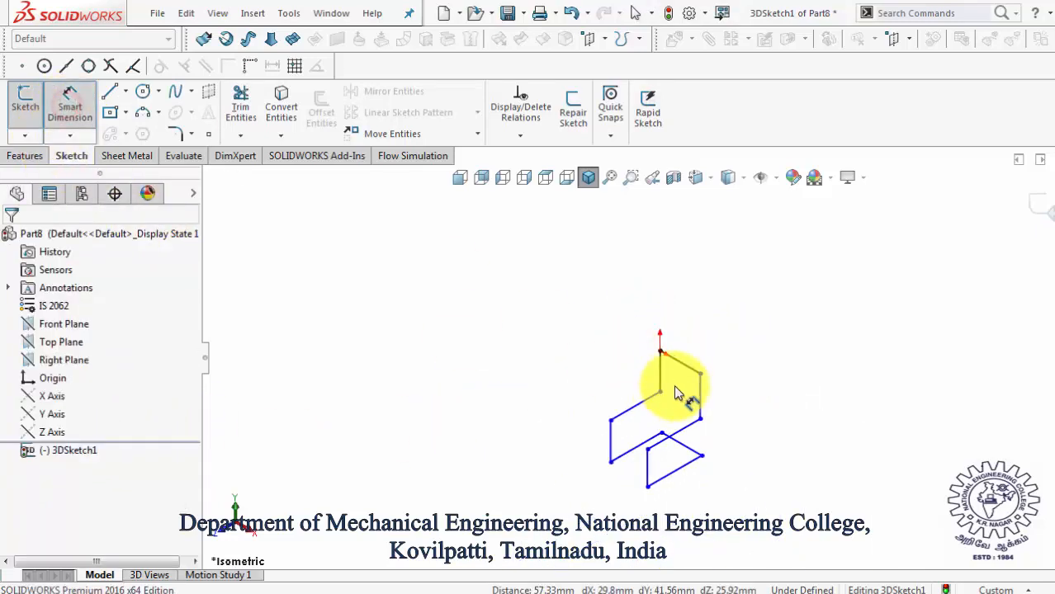
left_click(695, 366)
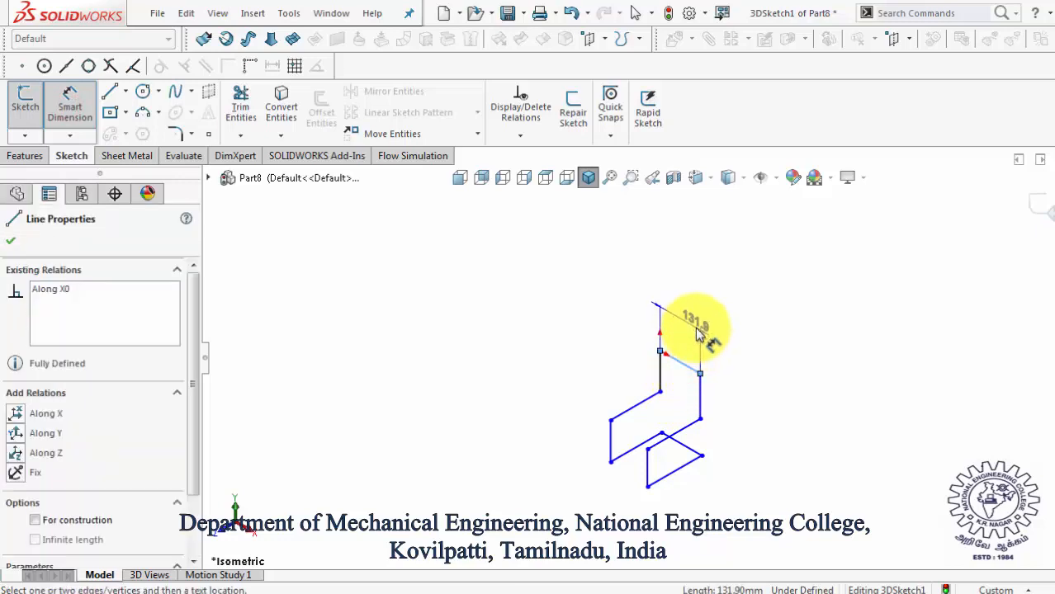
left_click(699, 329)
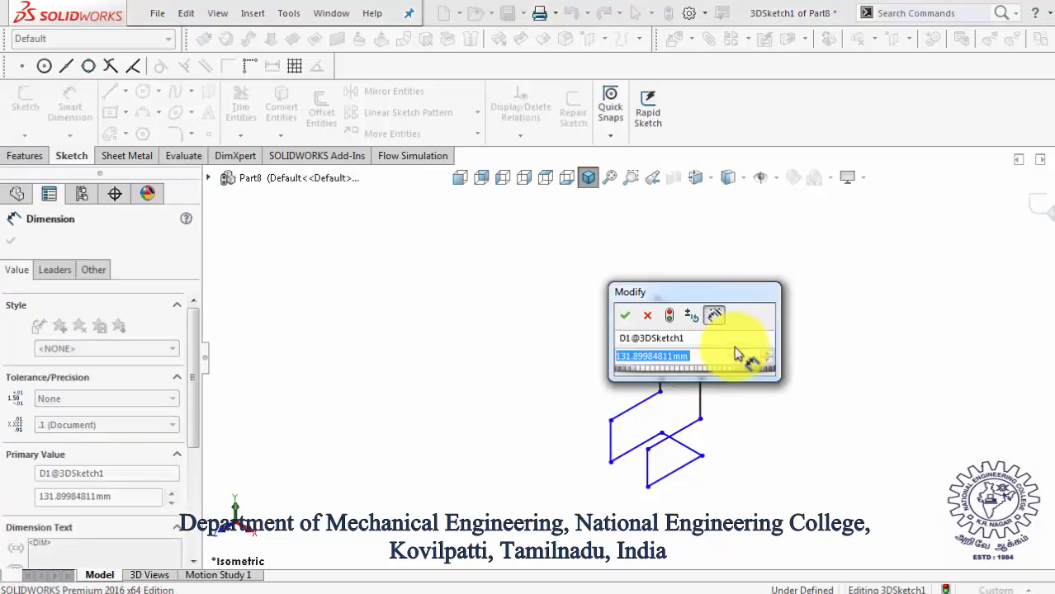
type("150")
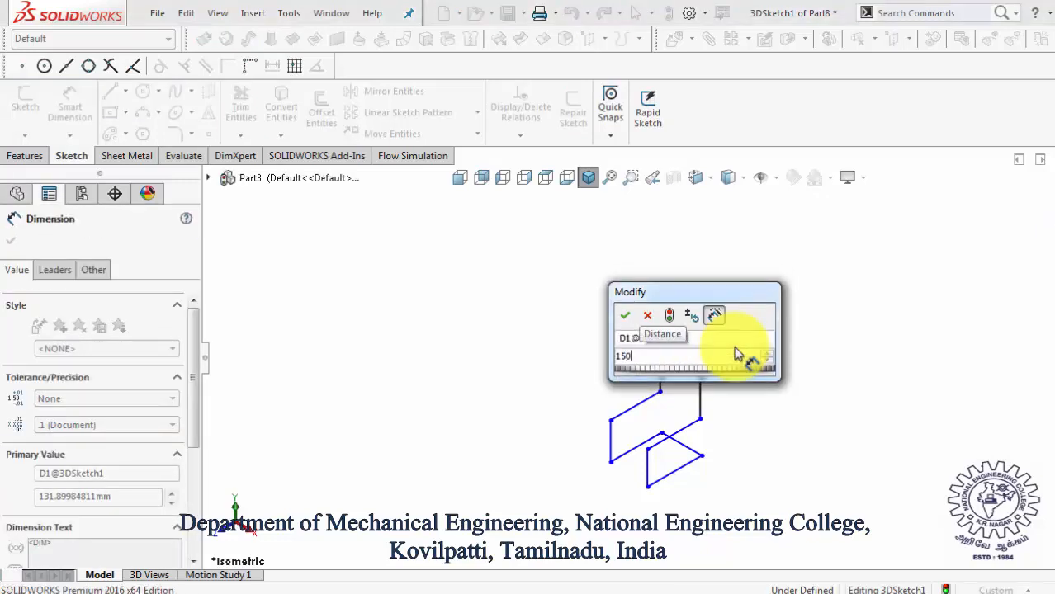
key("Return")
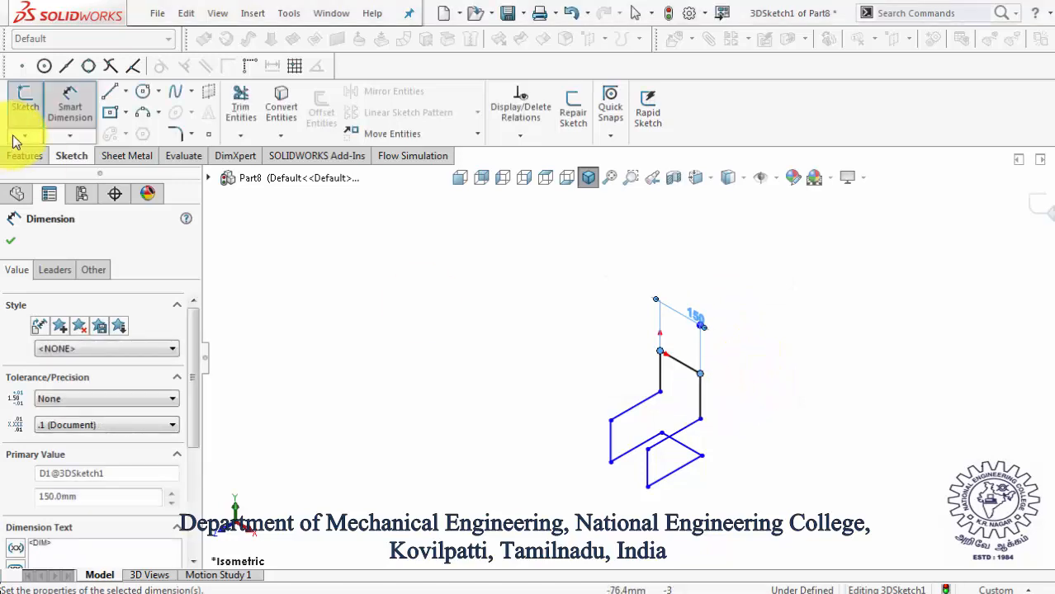
Step: Dimension the vertical line that descends from the far end of the 150 mm line to 100 mm
scroll(726, 417, "down", 3)
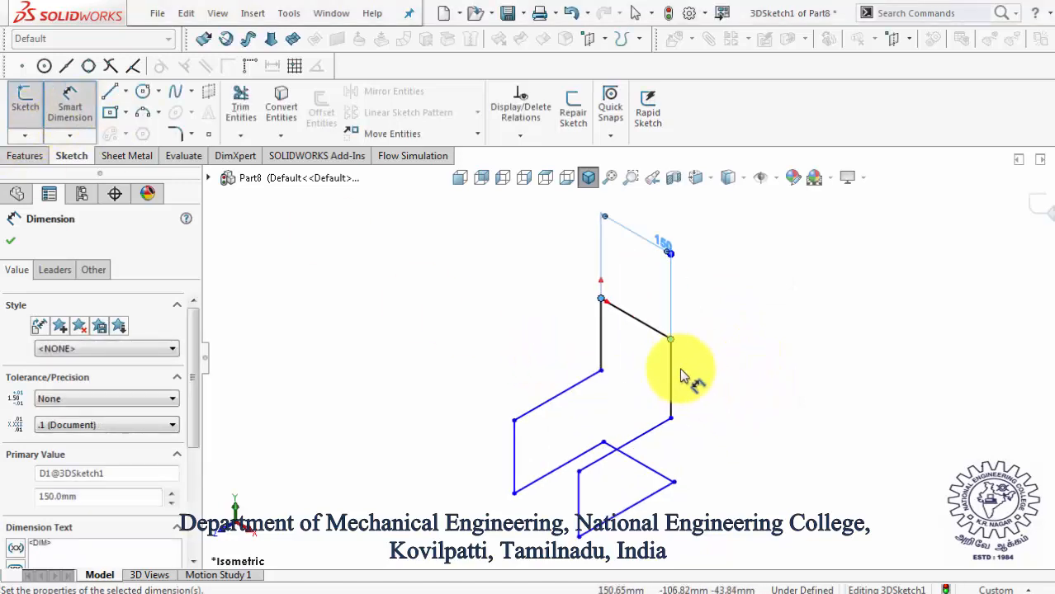
left_click(672, 376)
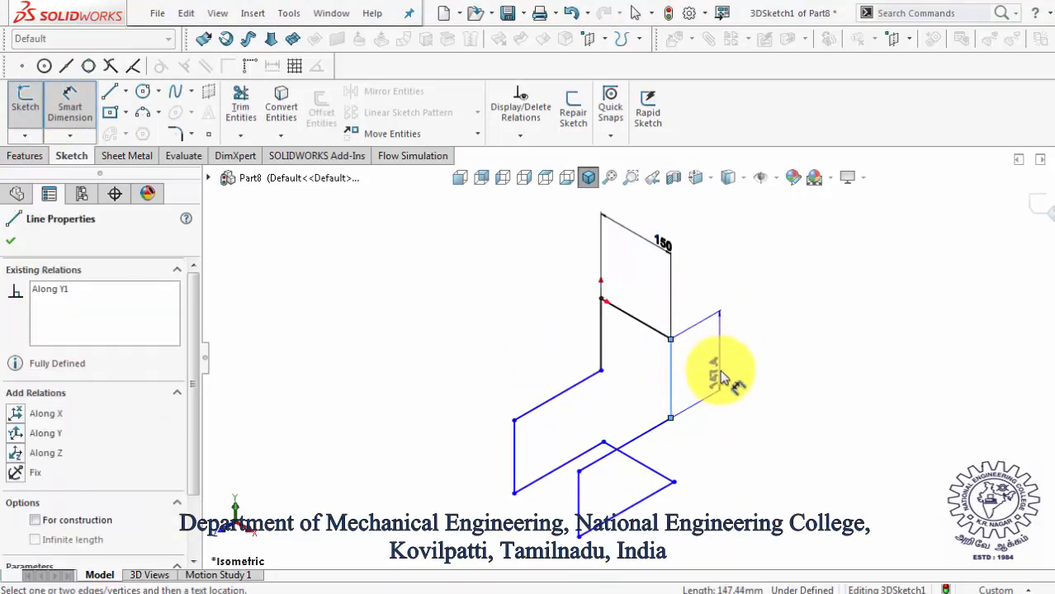
left_click(725, 376)
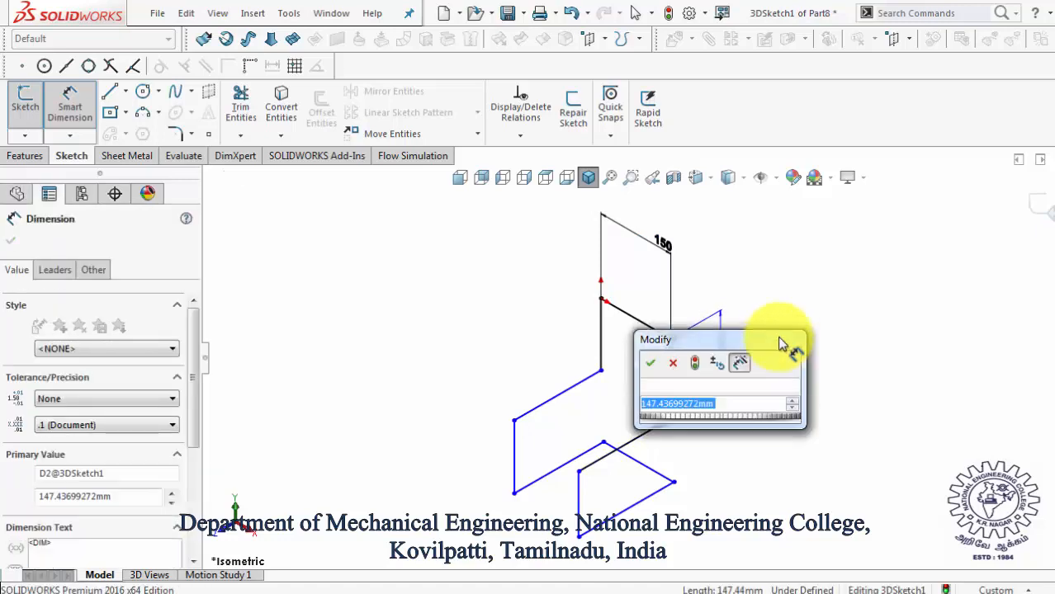
type("1")
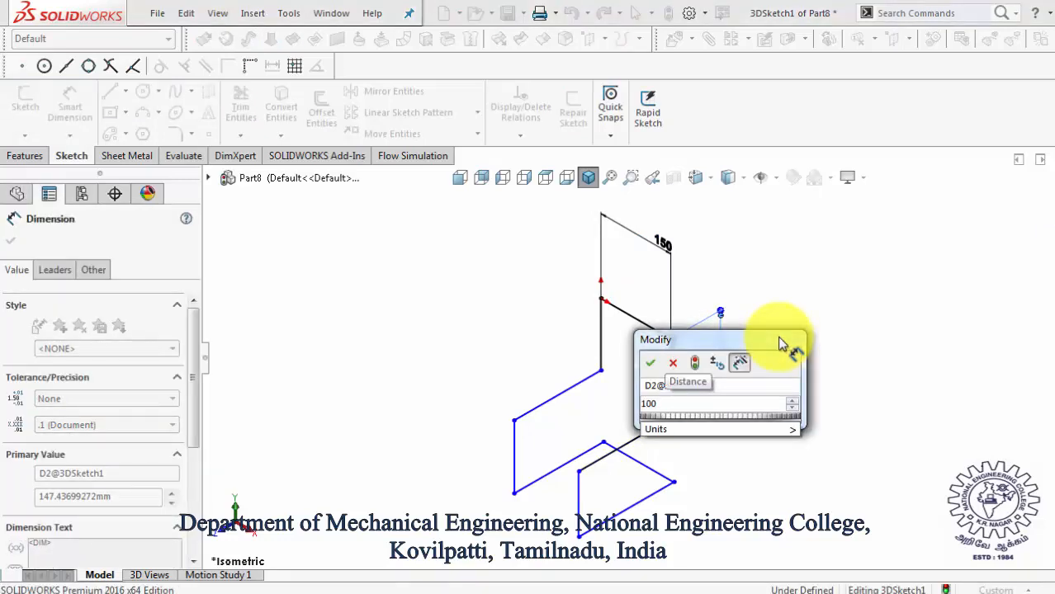
type("00")
key("Return")
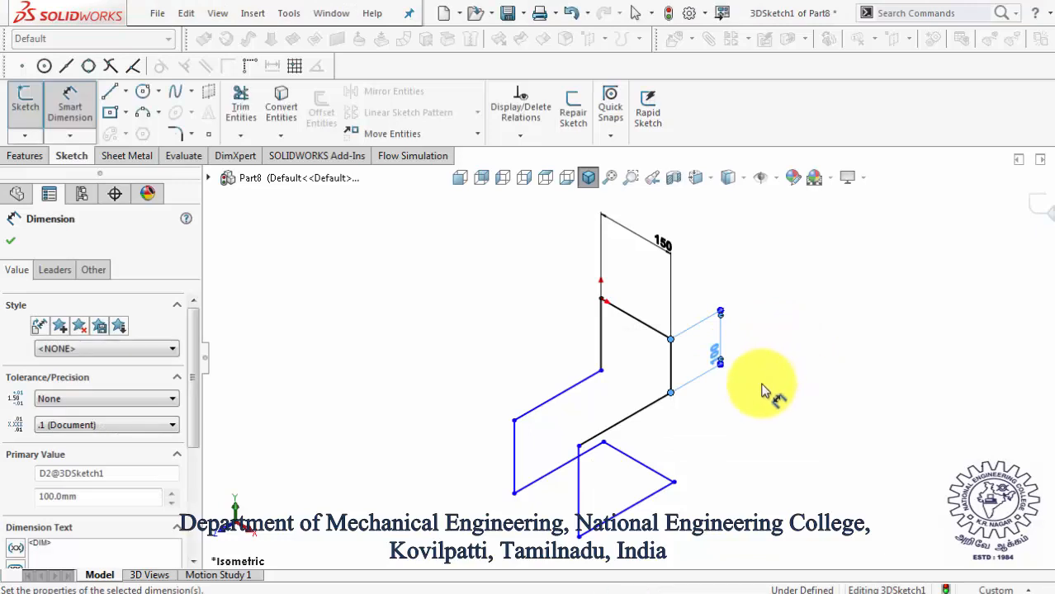
key("Escape")
key("Escape")
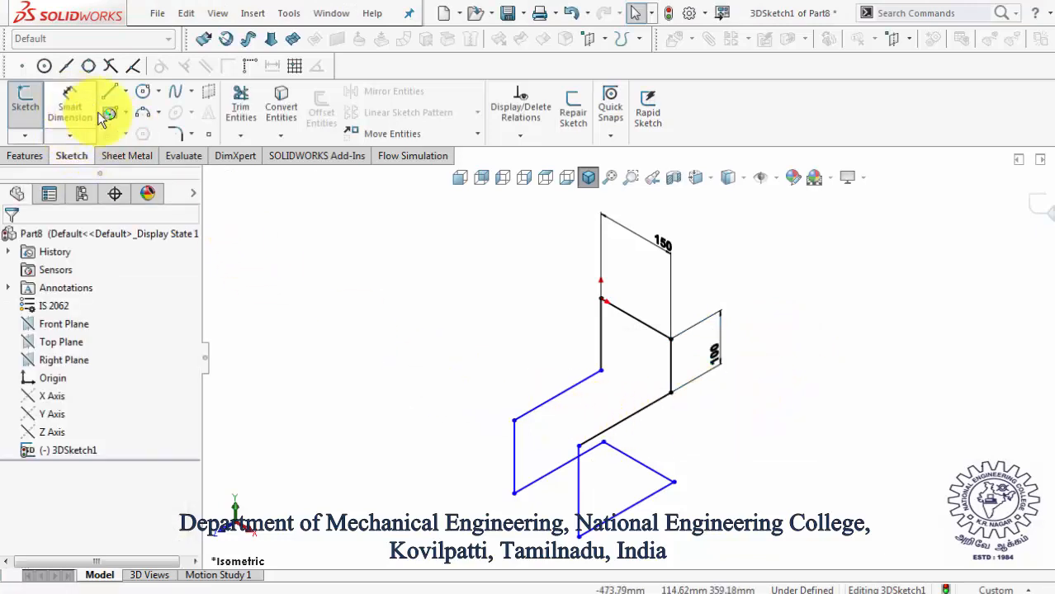
Step: Dimension the Z-direction line starting at the lower end of the 100 mm vertical line to 150 mm
left_click(98, 113)
left_click(642, 416)
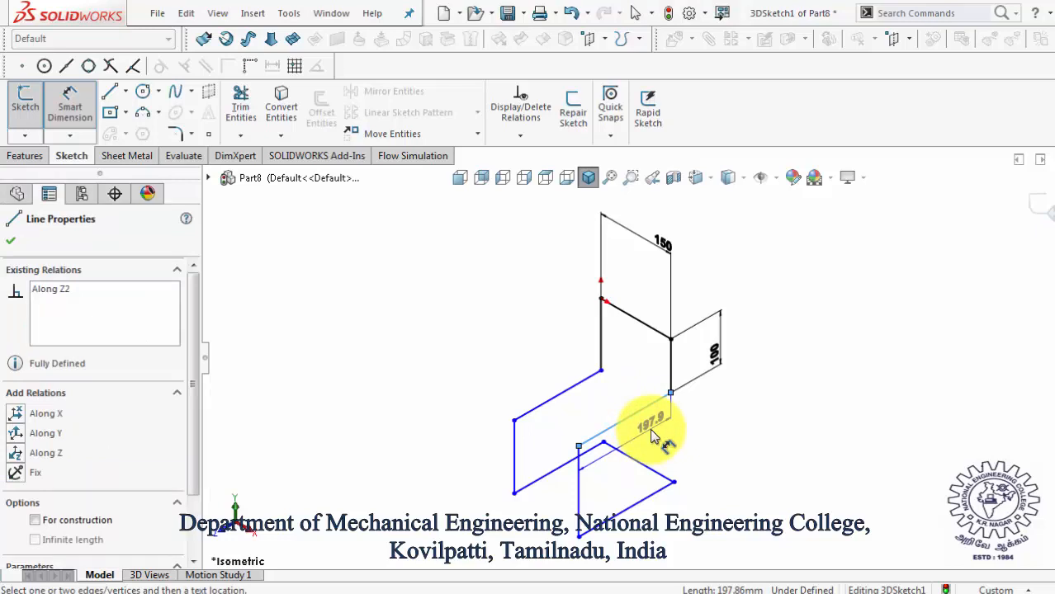
left_click(652, 435)
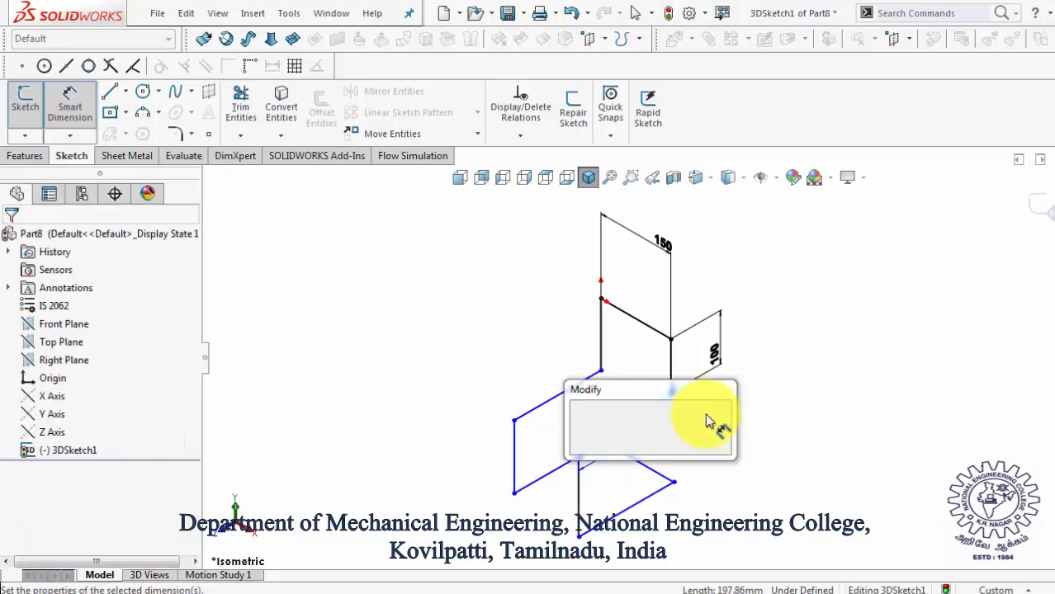
type("150")
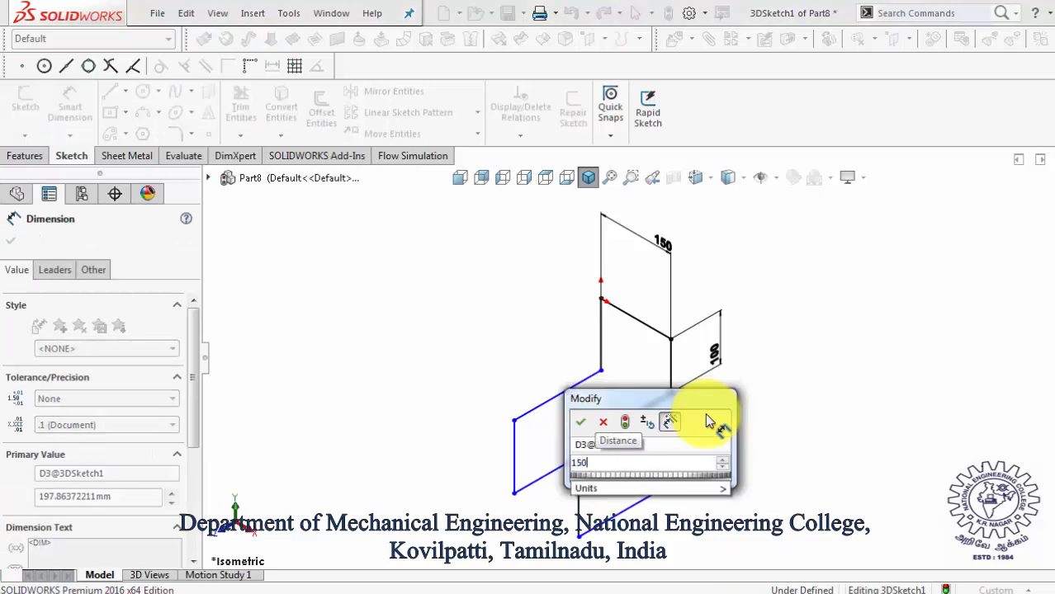
key("Return")
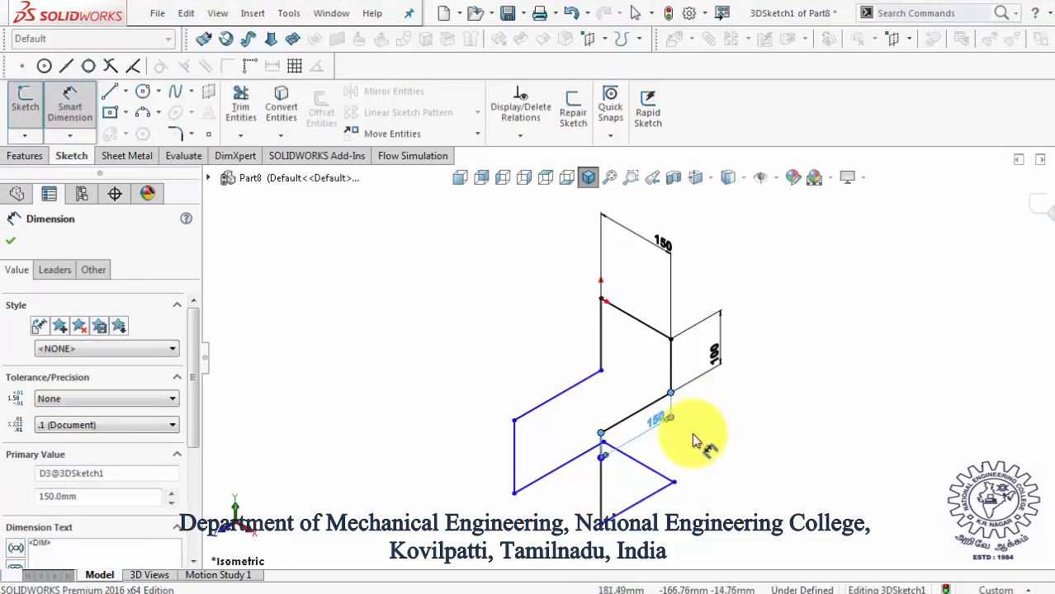
key("Escape")
key("Escape")
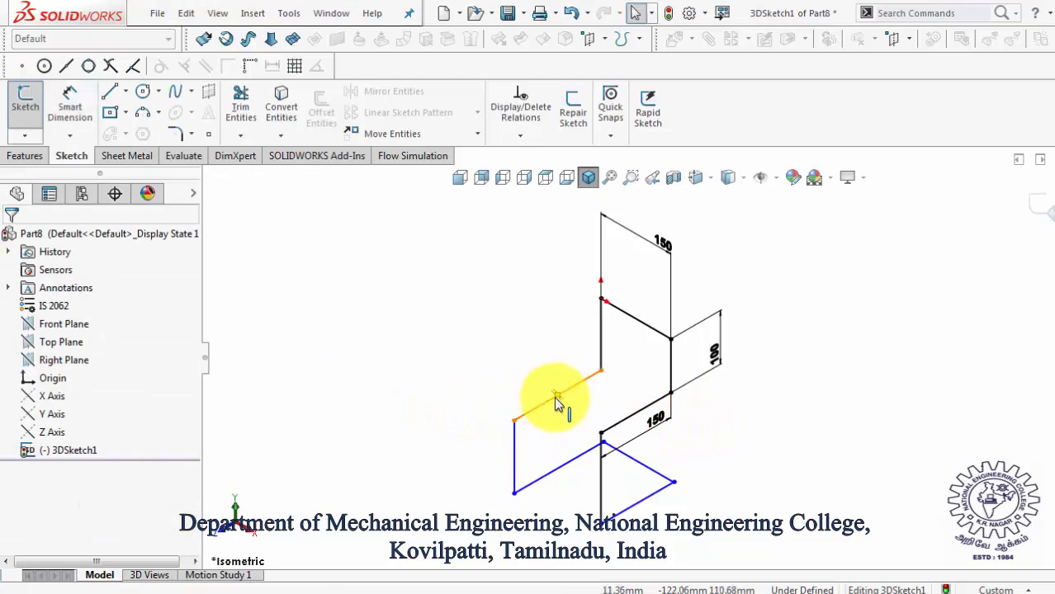
Step: Add an Equal relation between the Z line joined to the vertical below the origin and the 150 mm Z line
left_click(538, 409)
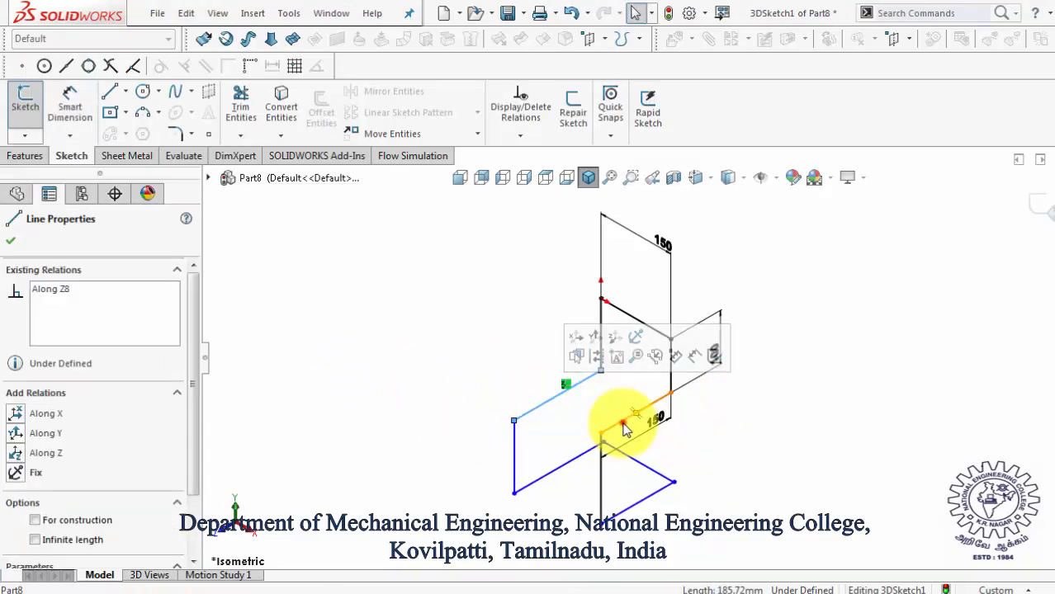
left_click(625, 429)
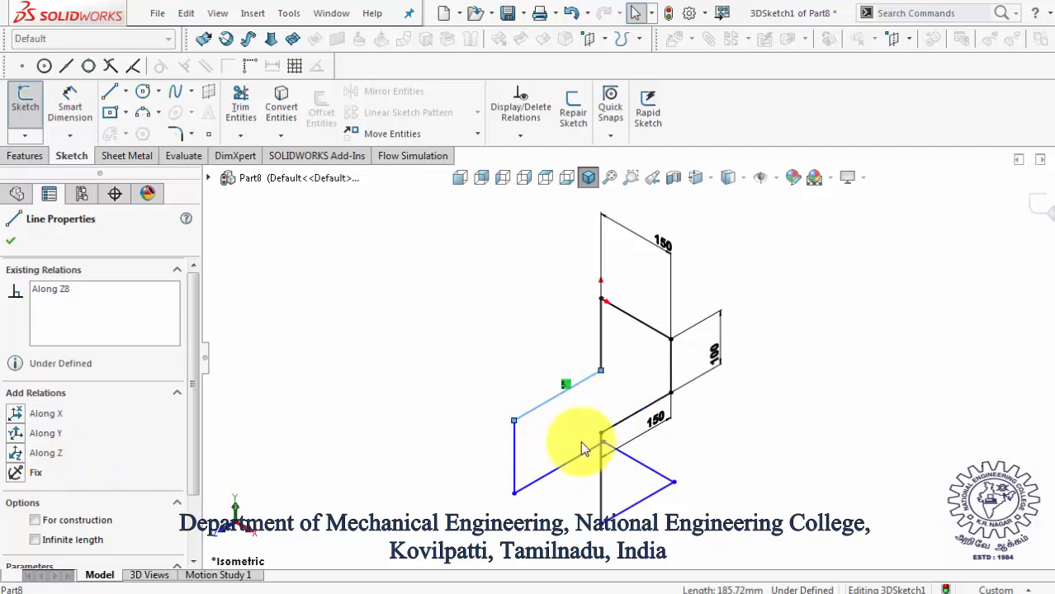
left_click(653, 416, "ctrl")
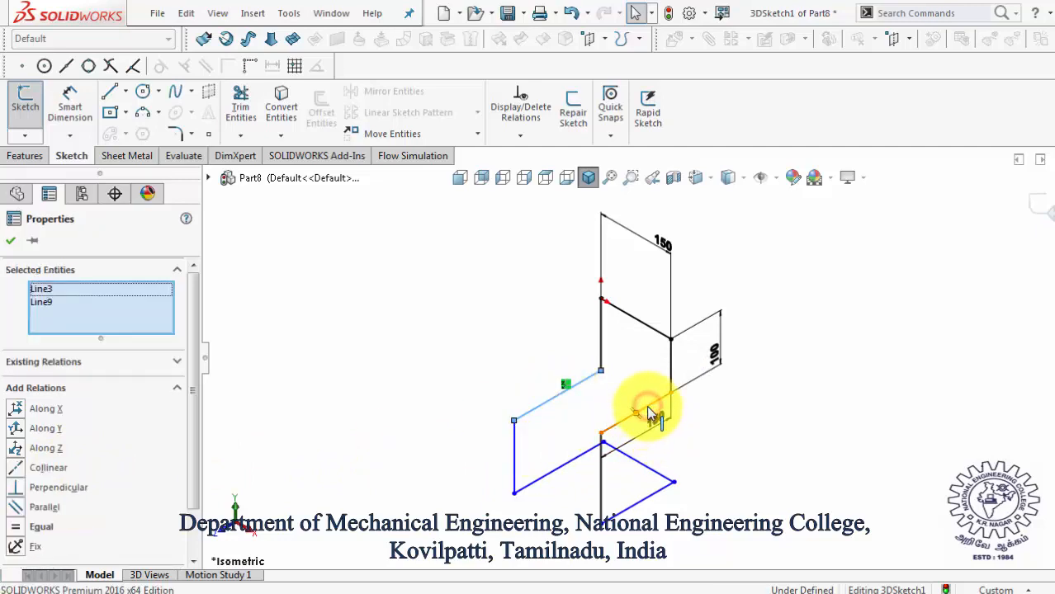
left_click(44, 528)
left_click(799, 396)
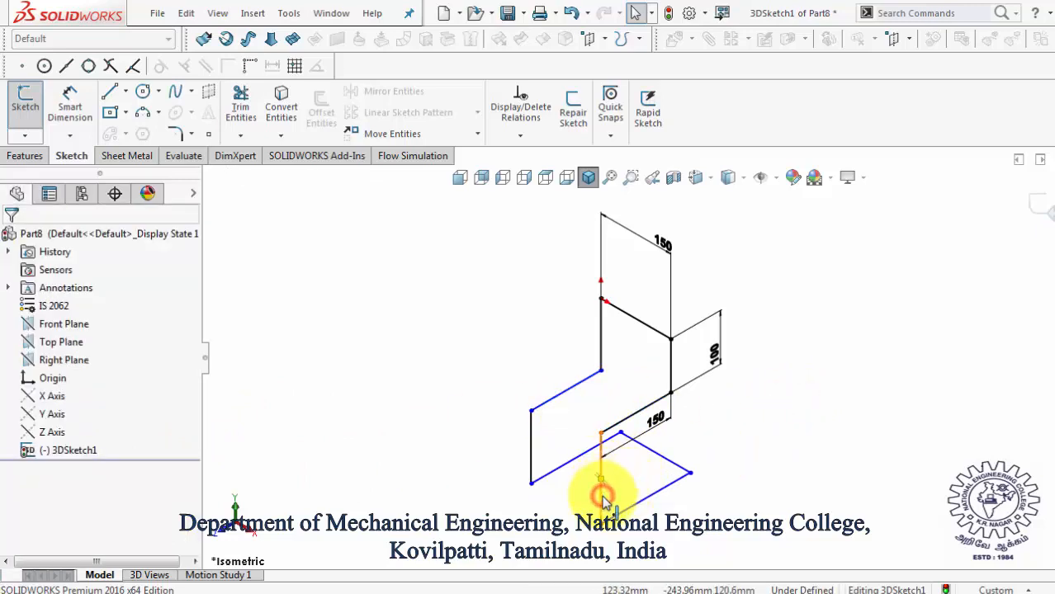
Step: Add an Equal relation between the vertical line descending from the 150 mm Z line's front end and the 100 mm vertical line
left_click(603, 497)
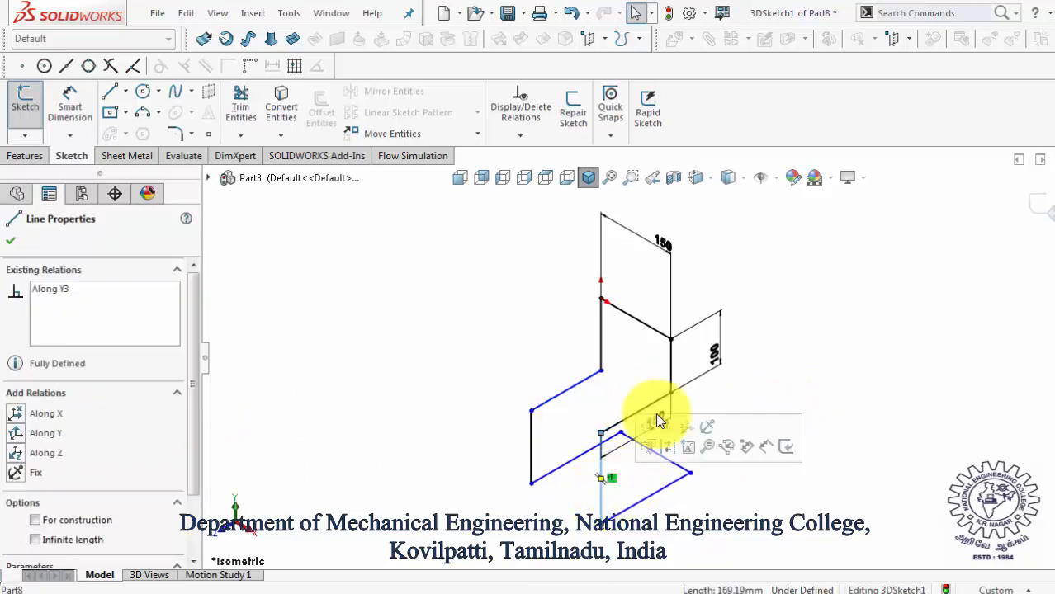
left_click(673, 356, "ctrl")
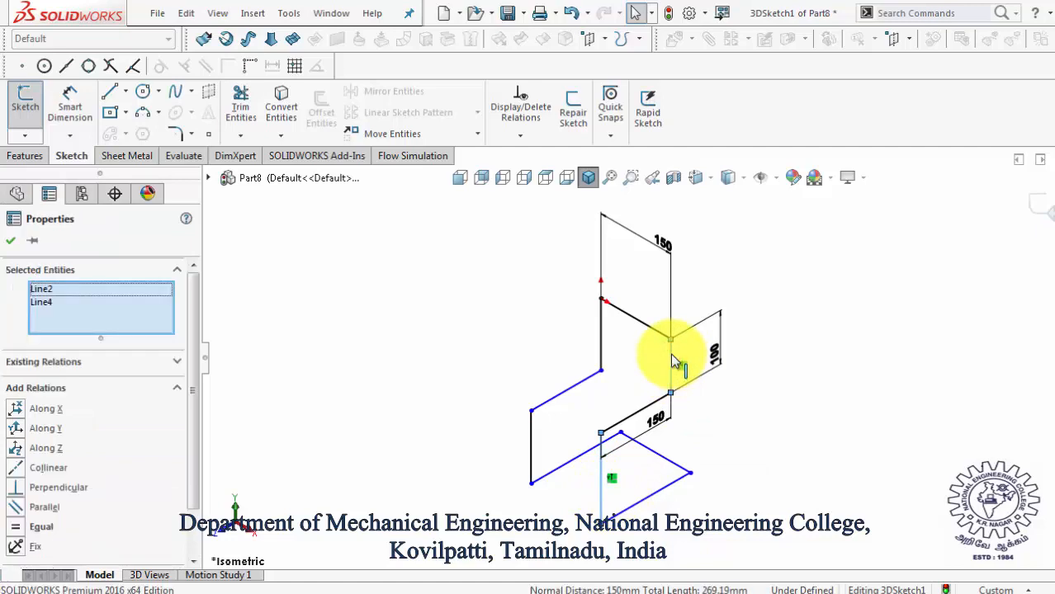
left_click(48, 531)
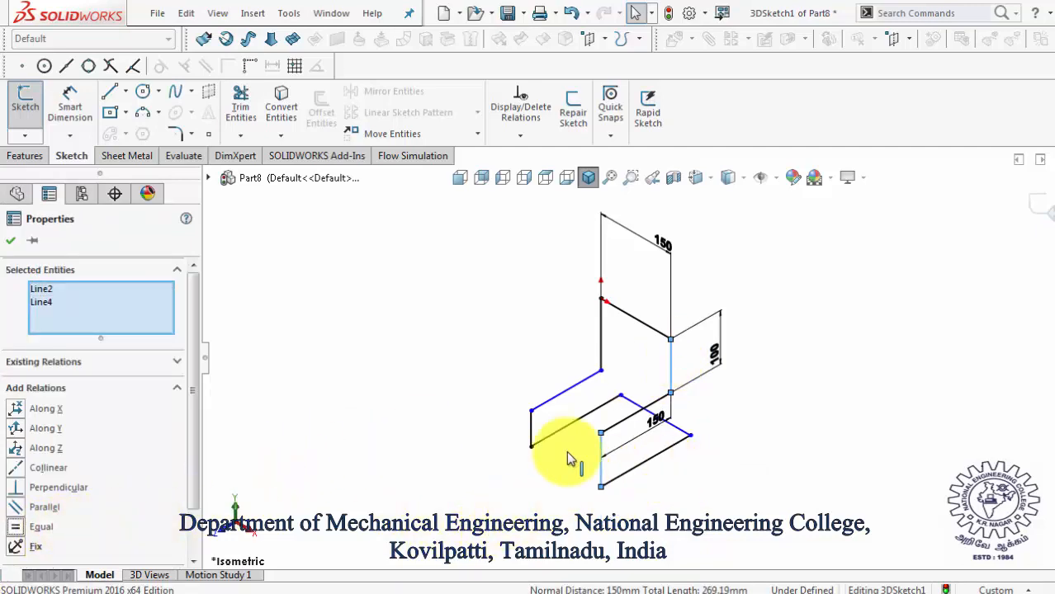
left_click(762, 420)
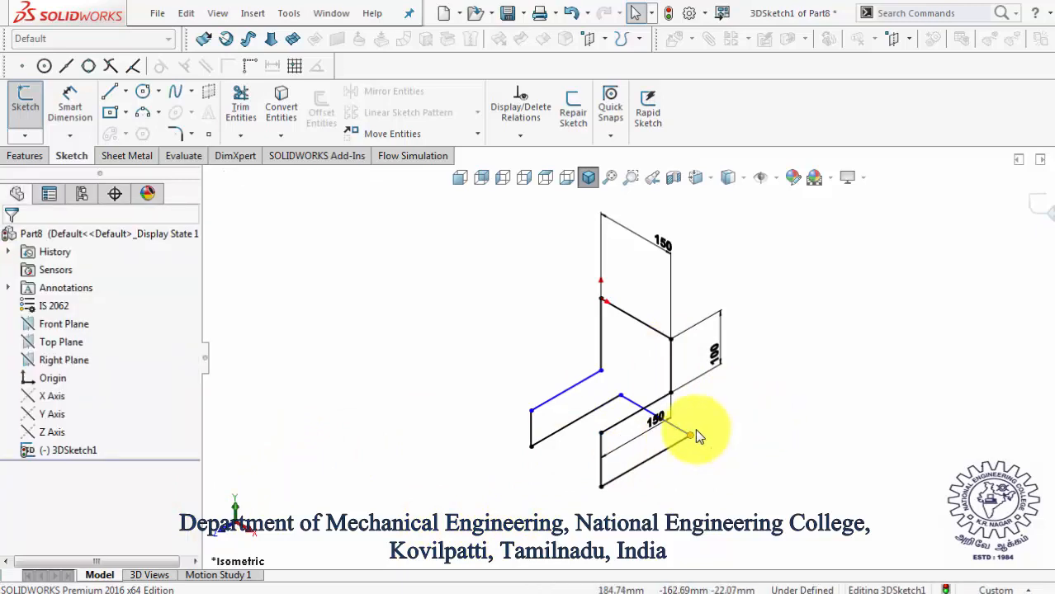
Step: Make the vertical line at the front end of the origin-side Z line equal to the opposite front vertical line
scroll(695, 429, "down", 2)
mouse_move(554, 450)
left_mouse_down()
mouse_move(536, 401)
mouse_move(507, 376)
mouse_move(537, 361)
mouse_move(583, 376)
left_mouse_up()
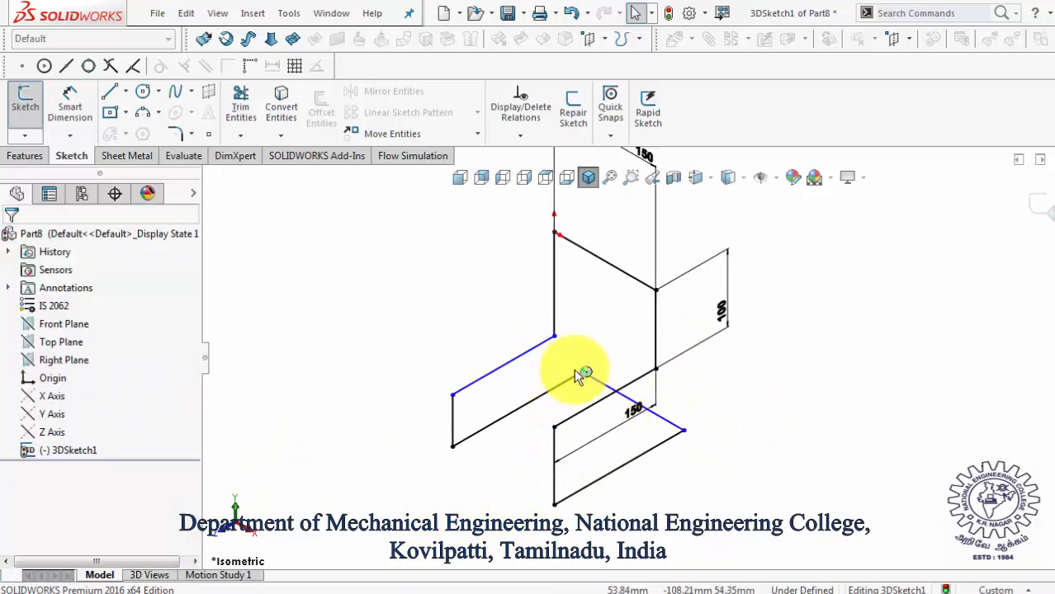
left_click(453, 417)
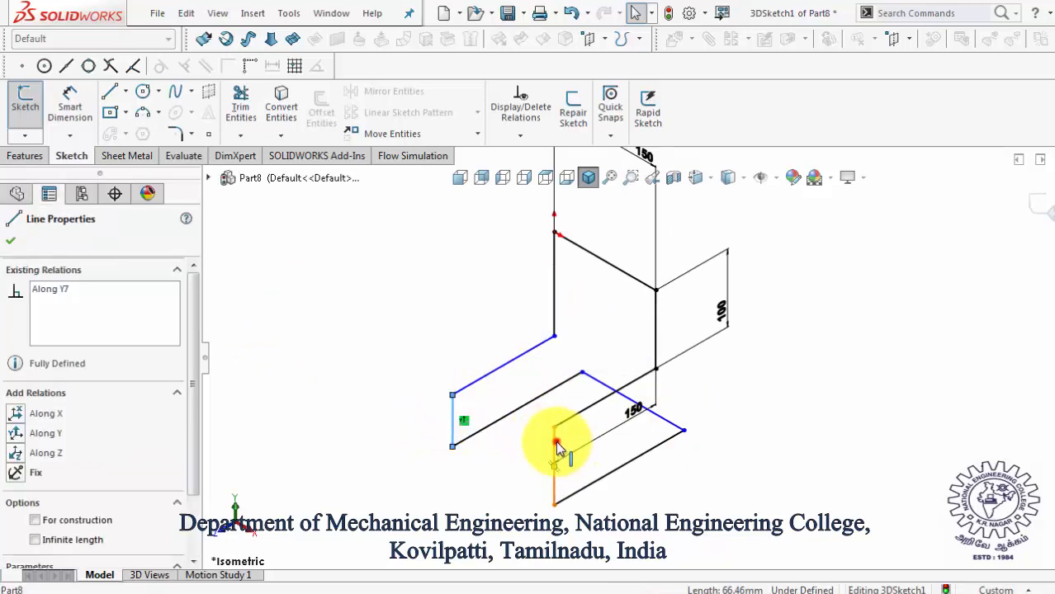
left_click(555, 447, "ctrl")
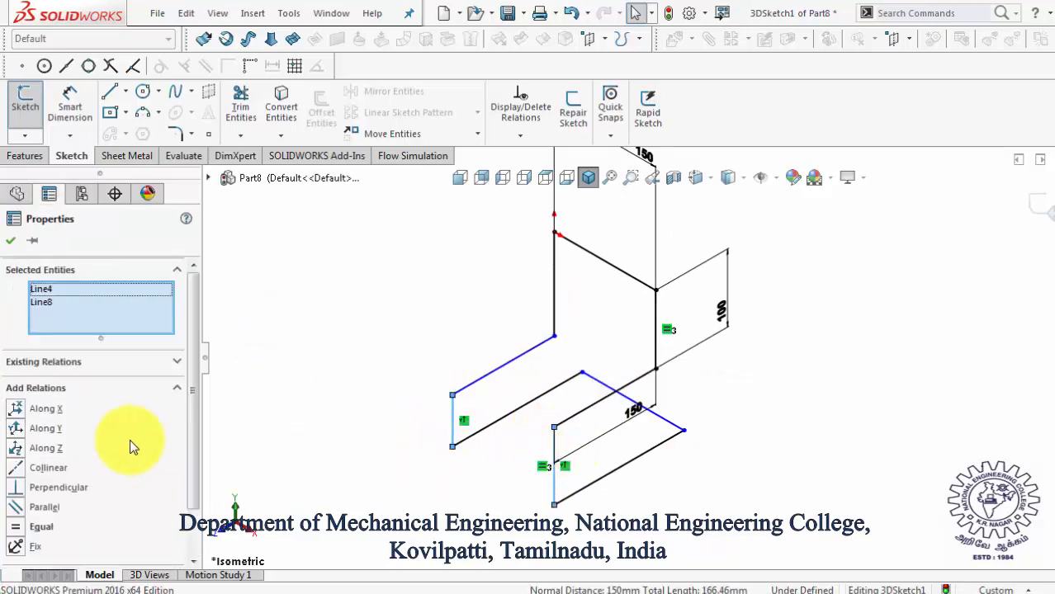
left_click(38, 527)
left_click(749, 430)
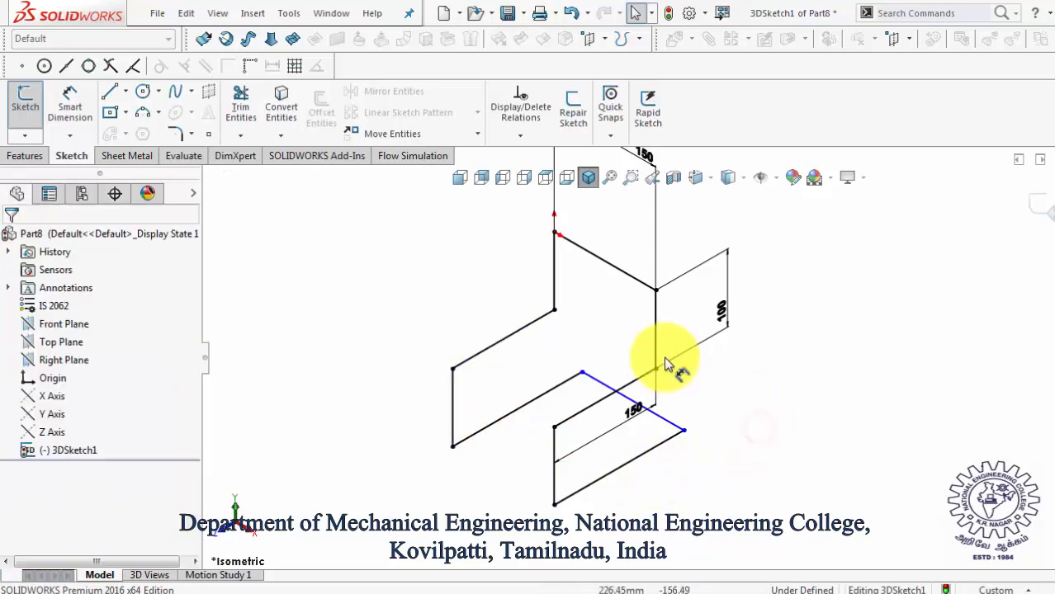
Step: Add an Equal relation between the 150 mm X line at the origin and the lower X-direction line
left_click(628, 277)
left_click(604, 386, "ctrl")
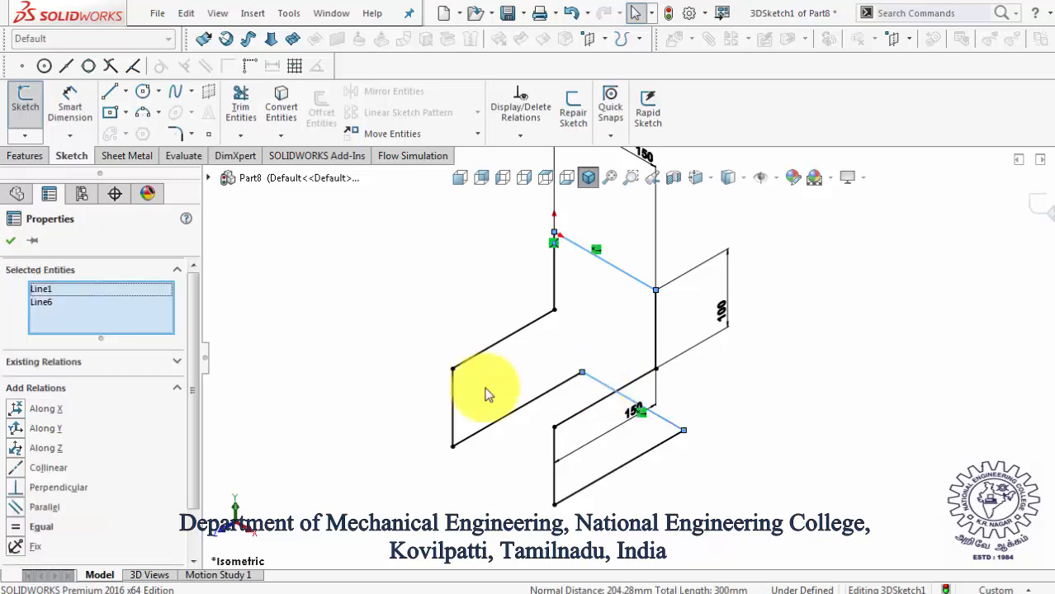
left_click(43, 527)
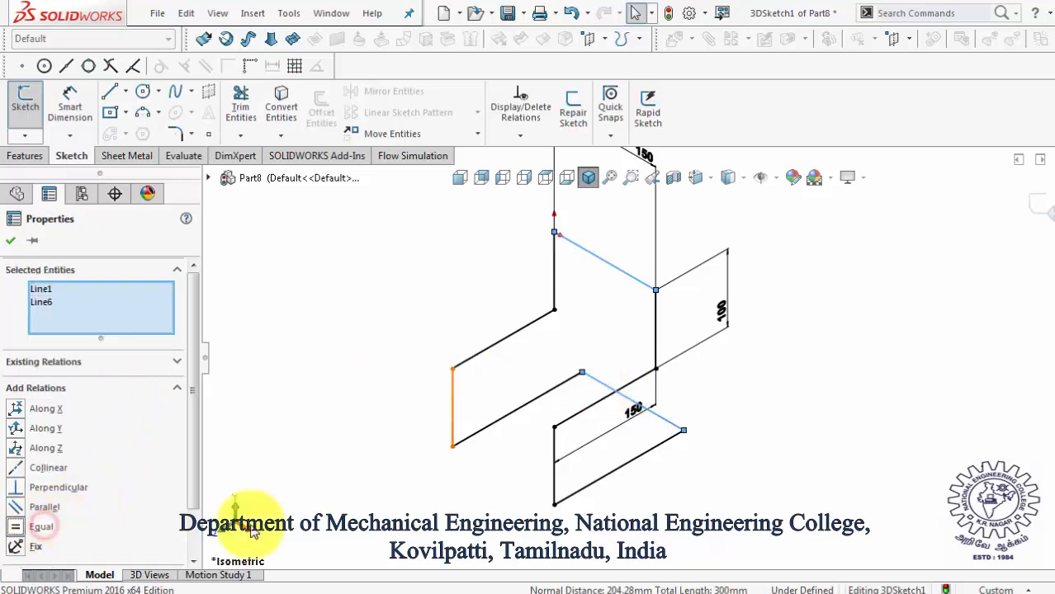
left_click(894, 369)
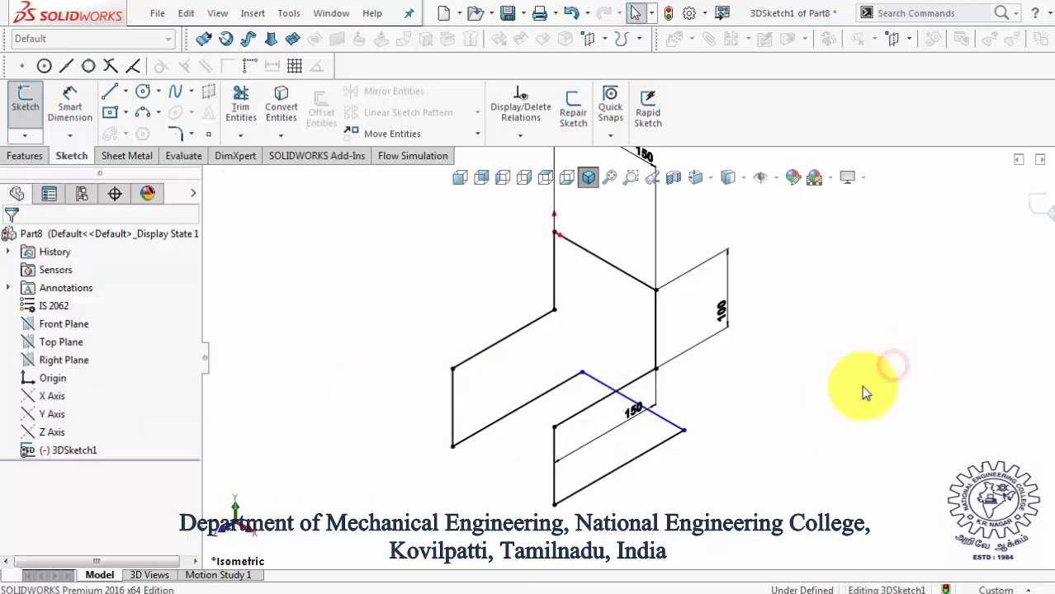
Step: Make the lowest Z-direction line equal to the 150 mm Z line above it and exit the 3D sketch
left_click(682, 433)
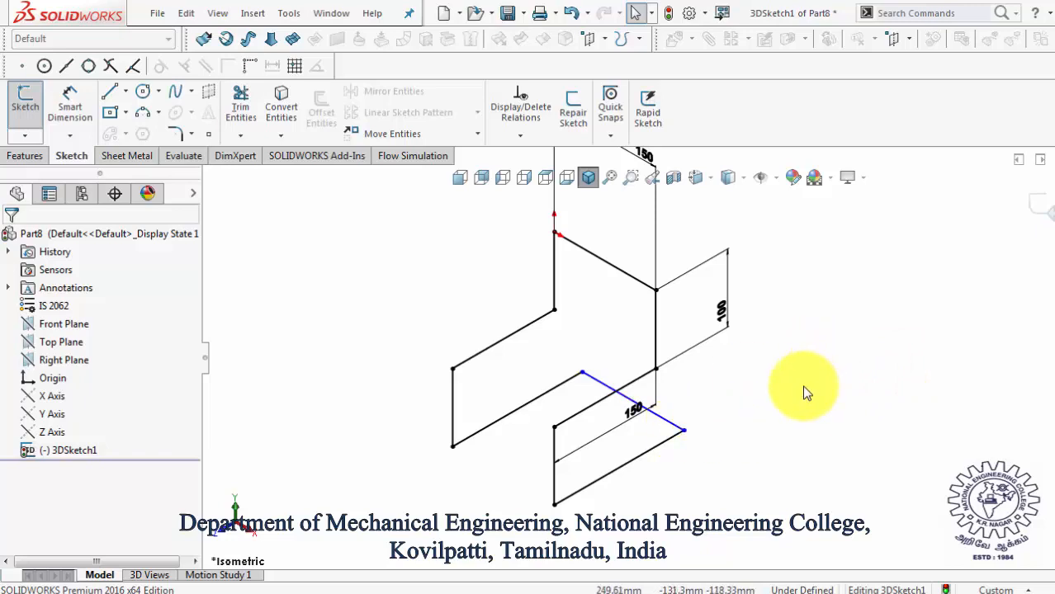
left_click(654, 457)
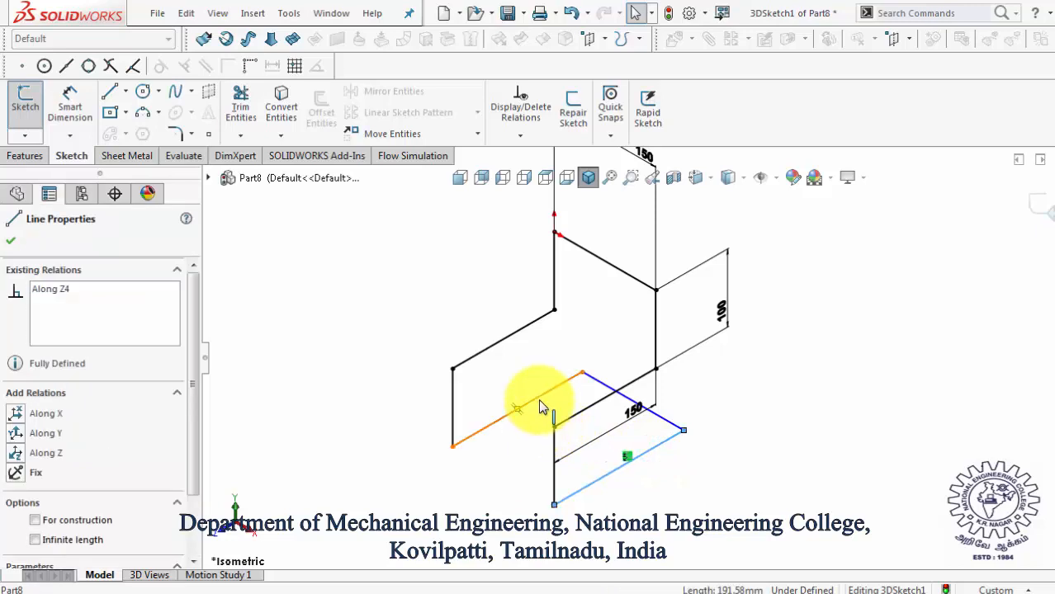
left_click(592, 406, "ctrl")
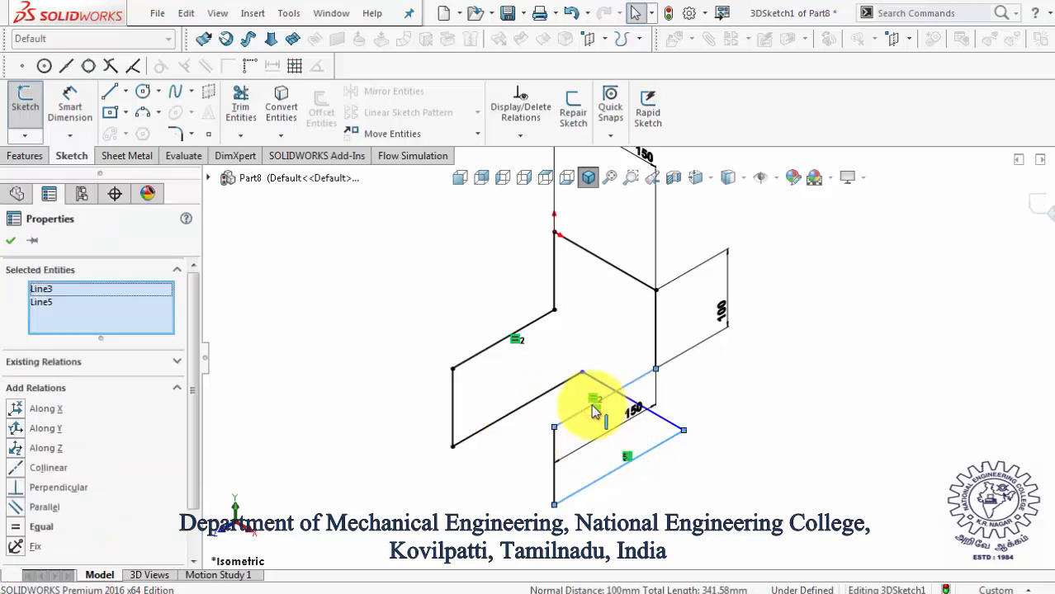
left_click(45, 527)
left_click(843, 419)
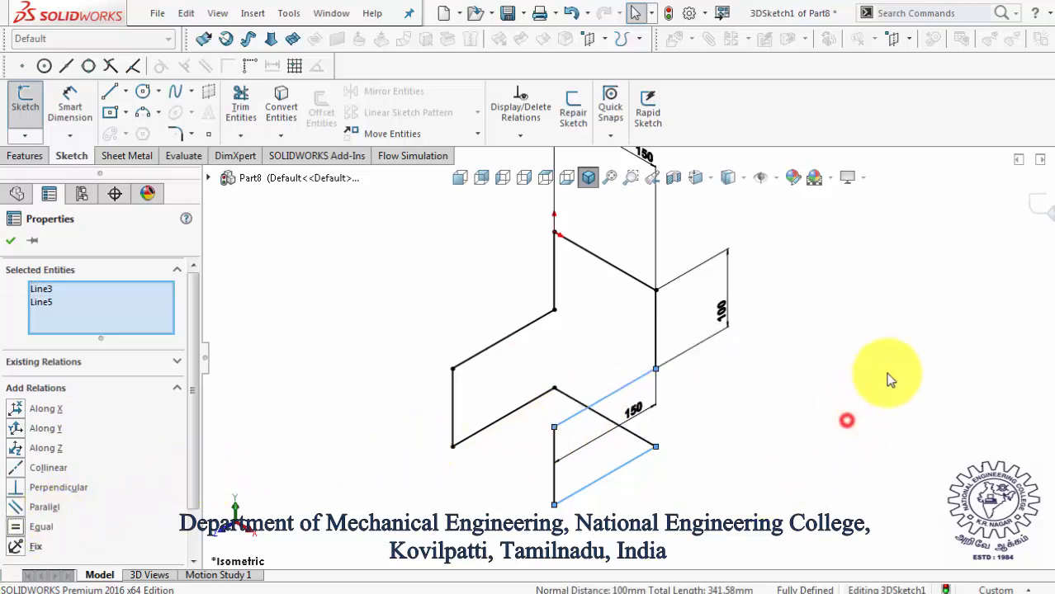
left_click(1044, 211)
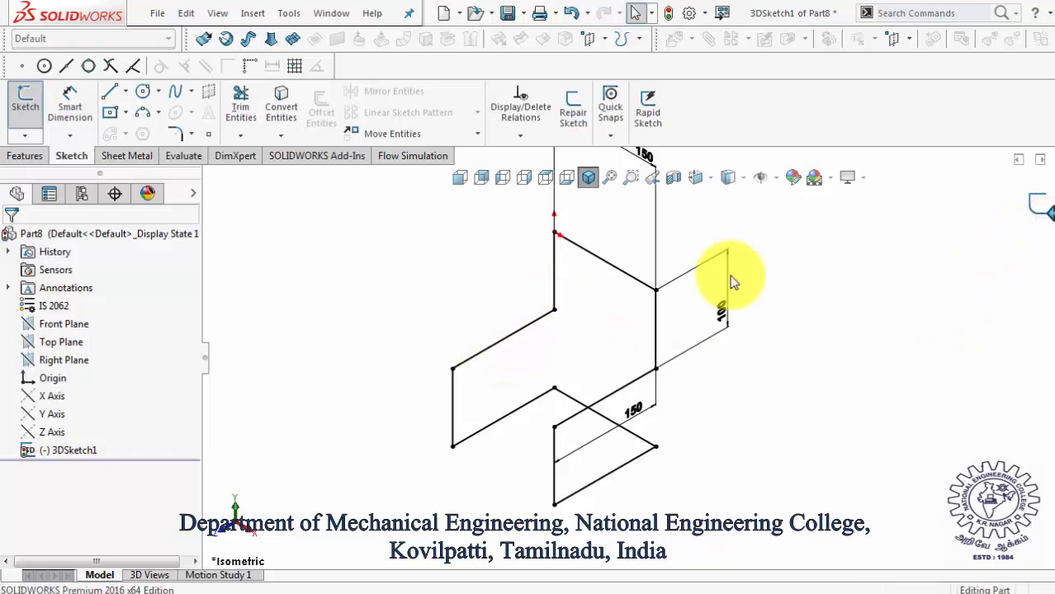
Step: Reopen the 3D sketch for editing and add a 5 mm sketch fillet at the origin corner, accepting removal of the equal relation
right_click(58, 450)
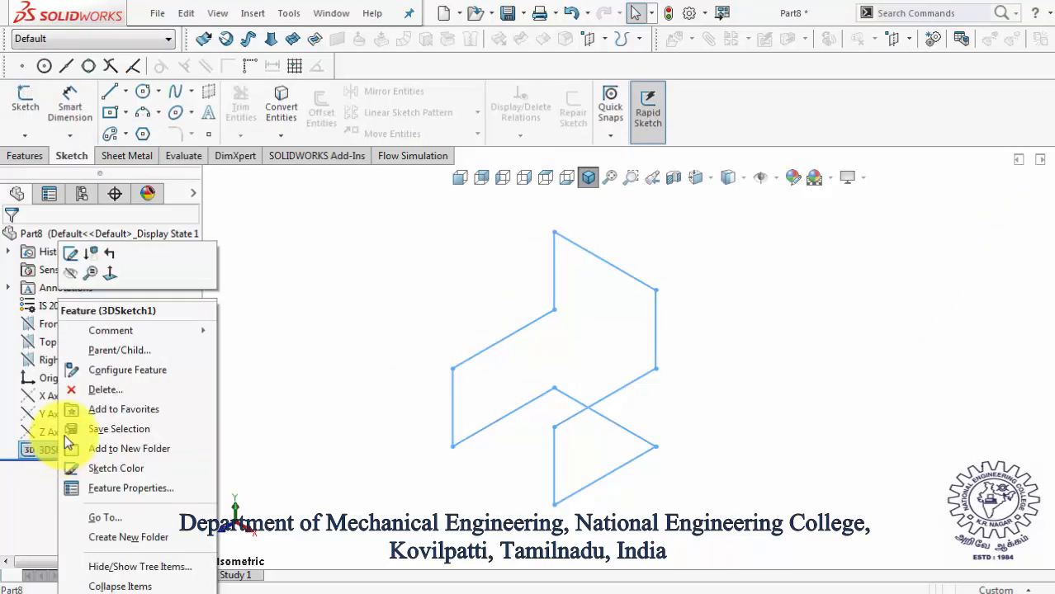
left_click(71, 259)
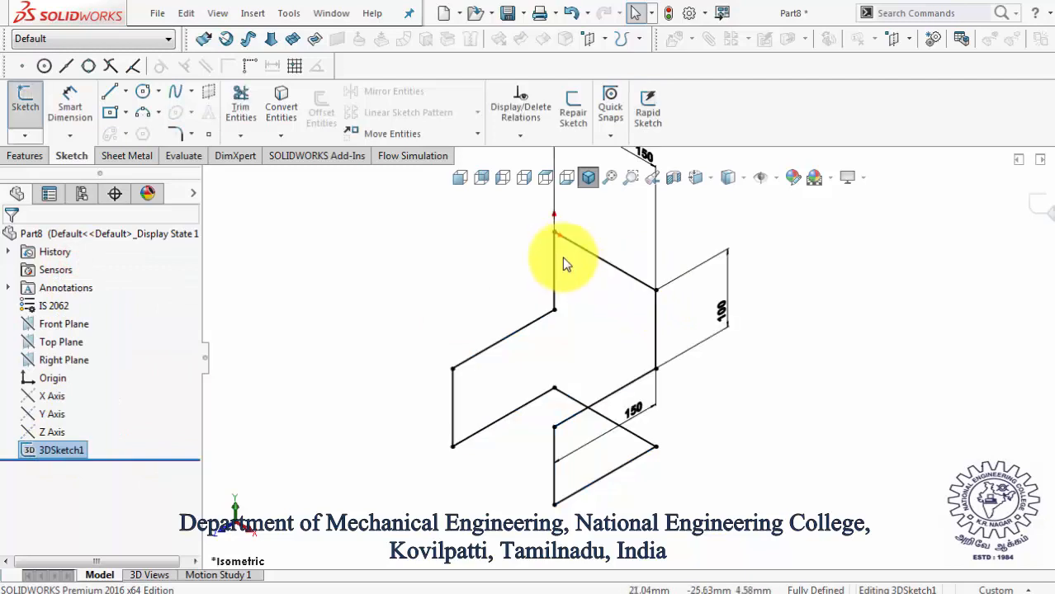
scroll(553, 240, "down", 3)
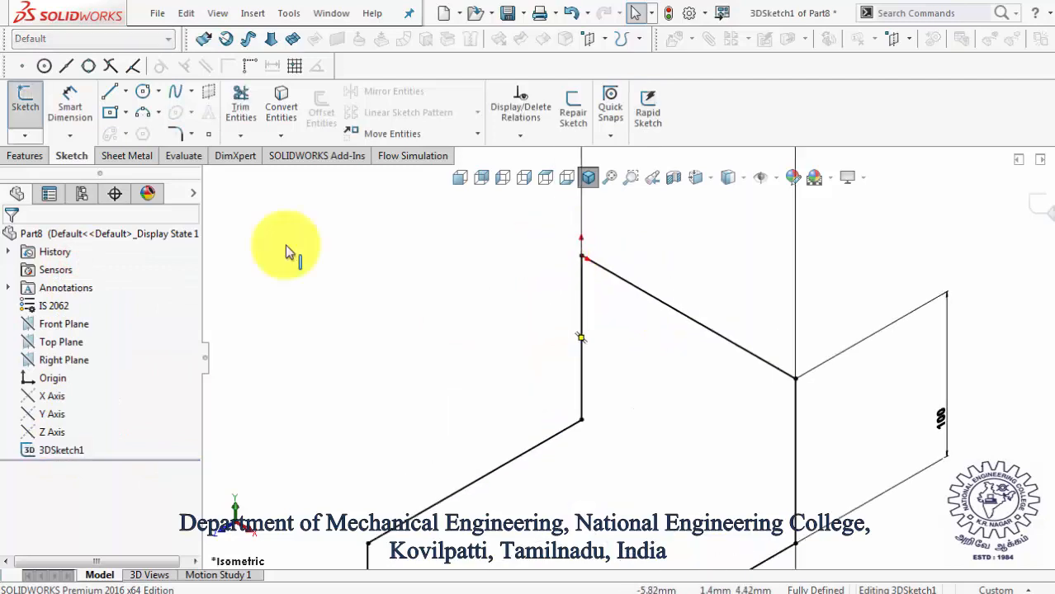
left_click(176, 134)
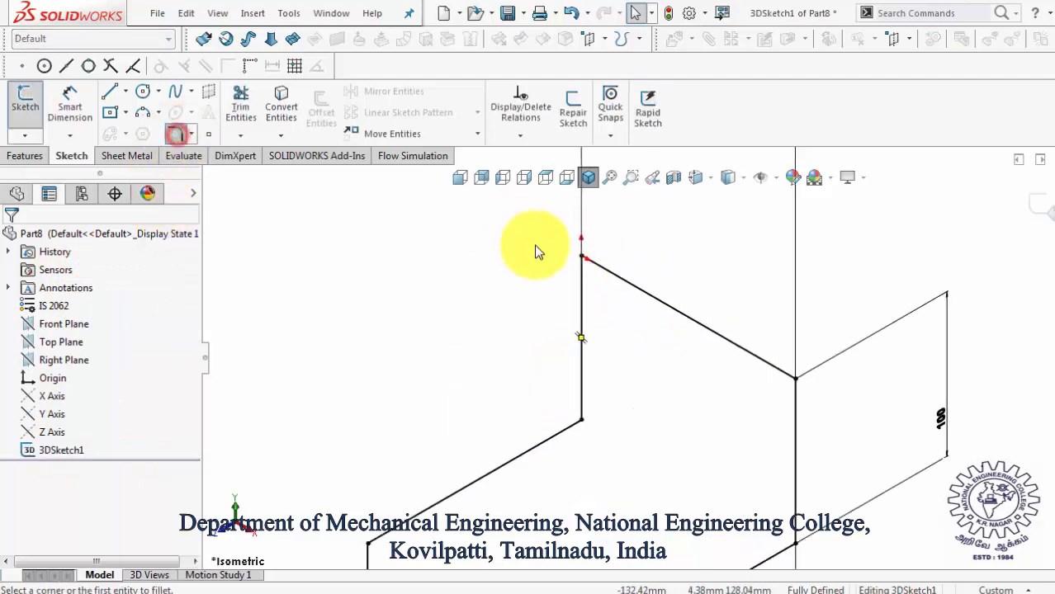
left_click(584, 260)
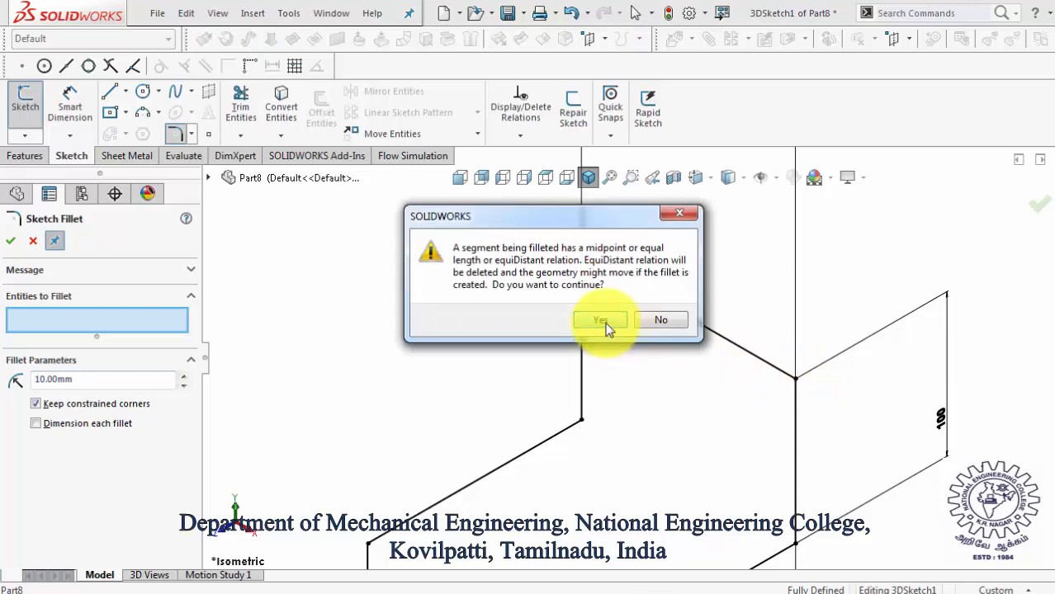
left_click(601, 322)
left_click(101, 381)
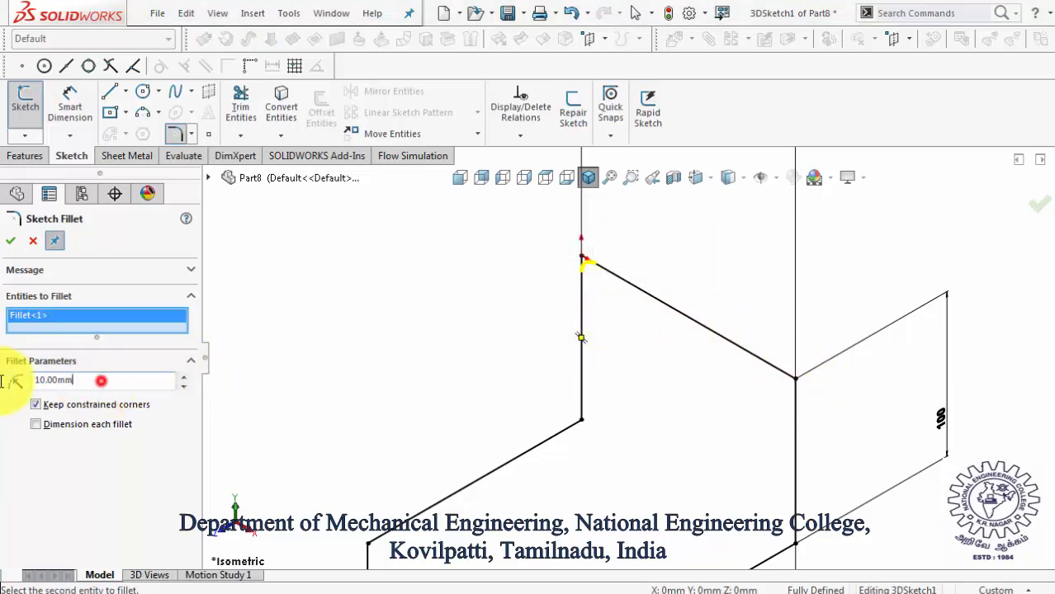
key("Return")
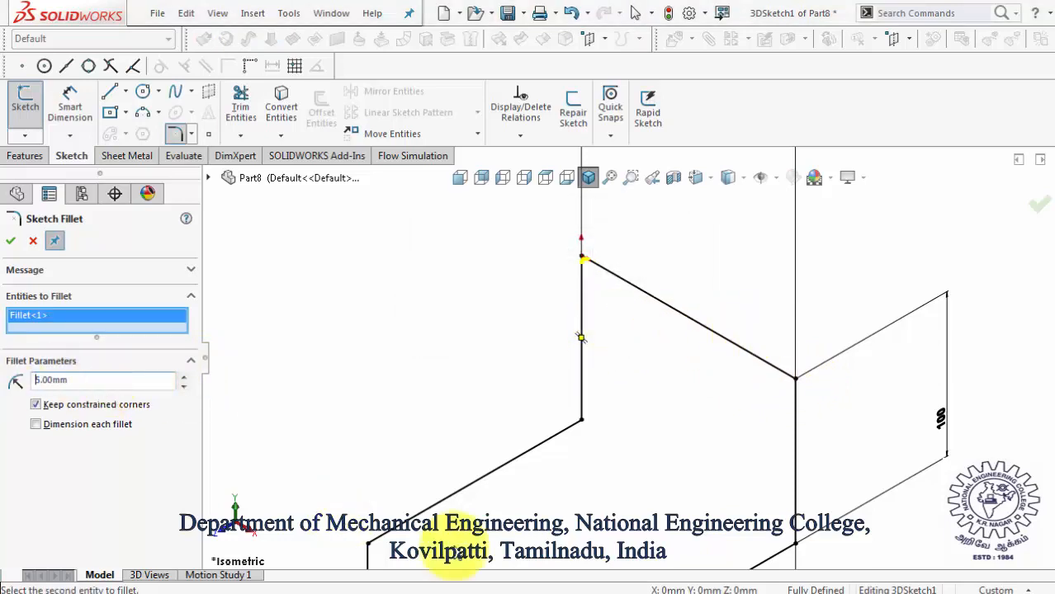
Step: Add 5 mm fillets at both ends of the 100 mm vertical line and at the lower end of the origin's vertical line, accepting relation removal
scroll(661, 364, "up", 3)
left_click(738, 372)
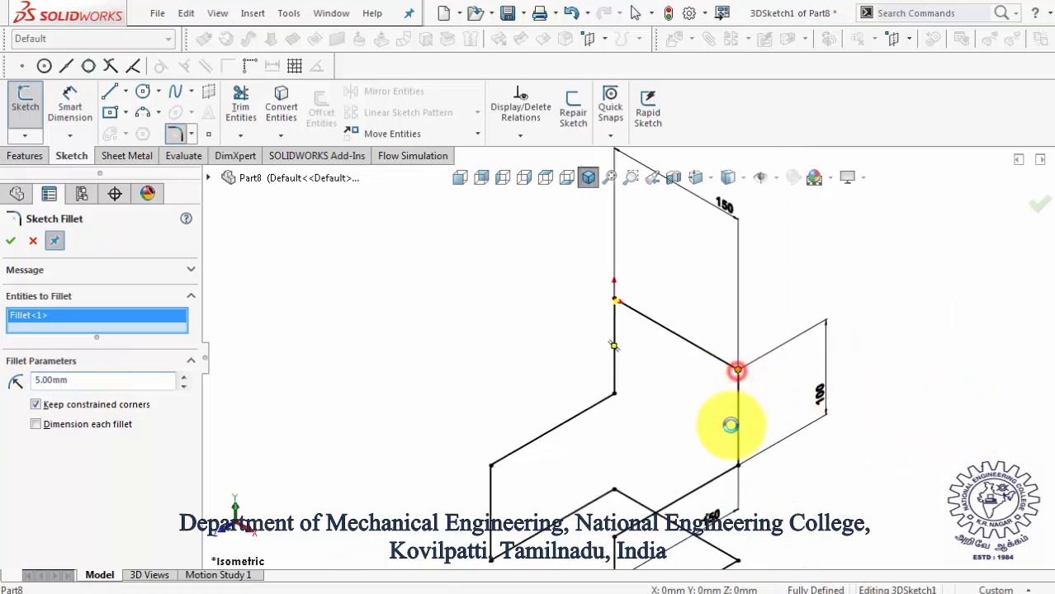
left_click(613, 320)
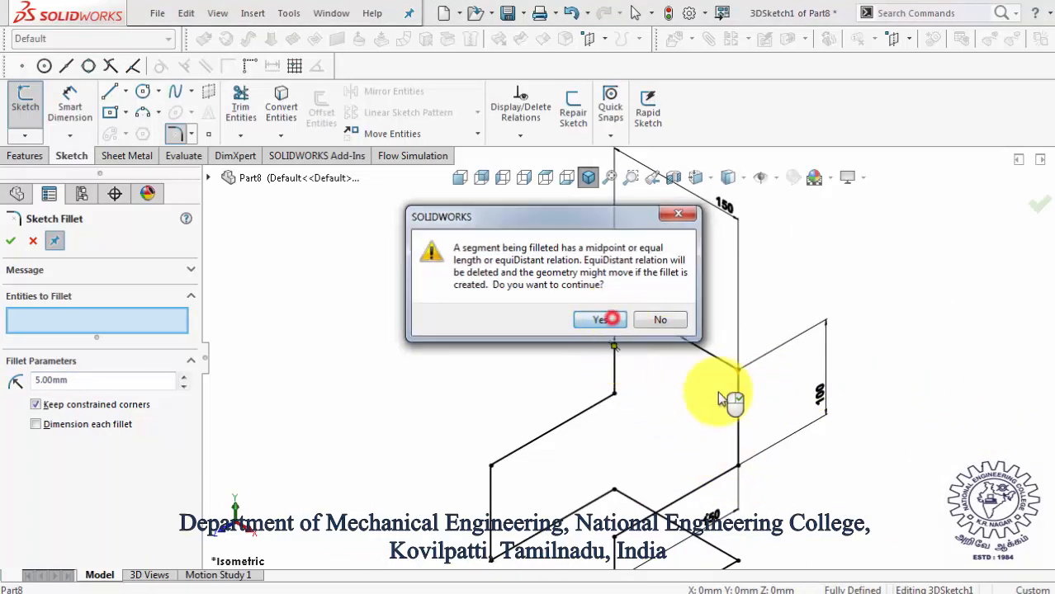
left_click(738, 467)
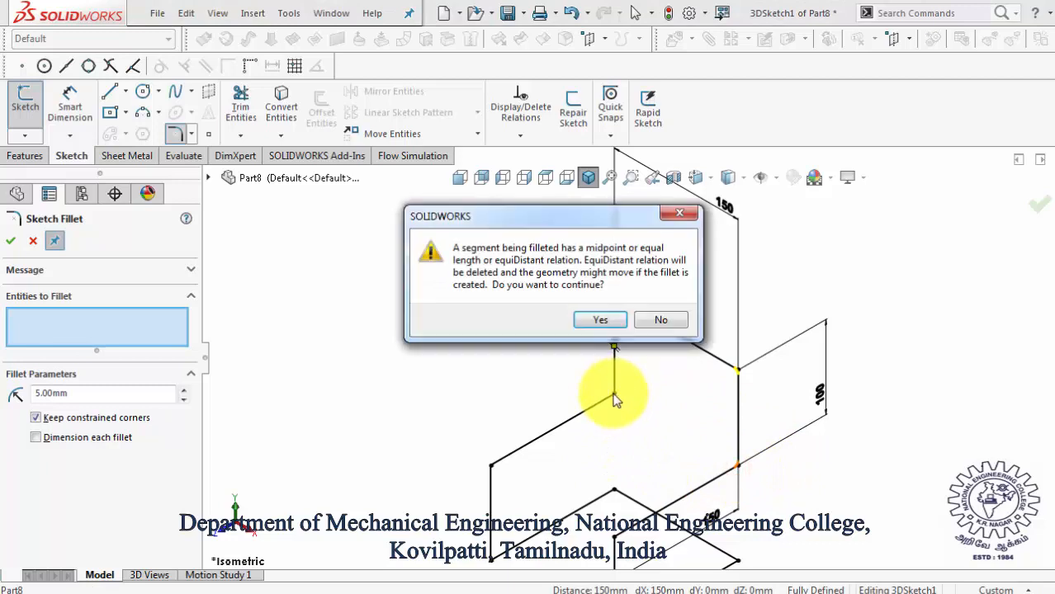
left_click(600, 316)
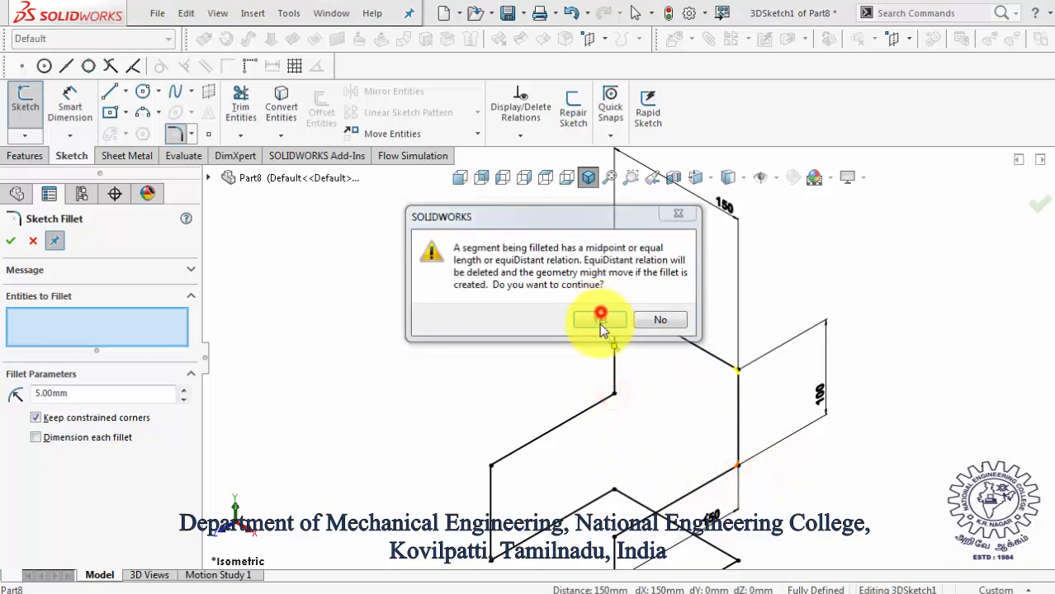
left_click(613, 393)
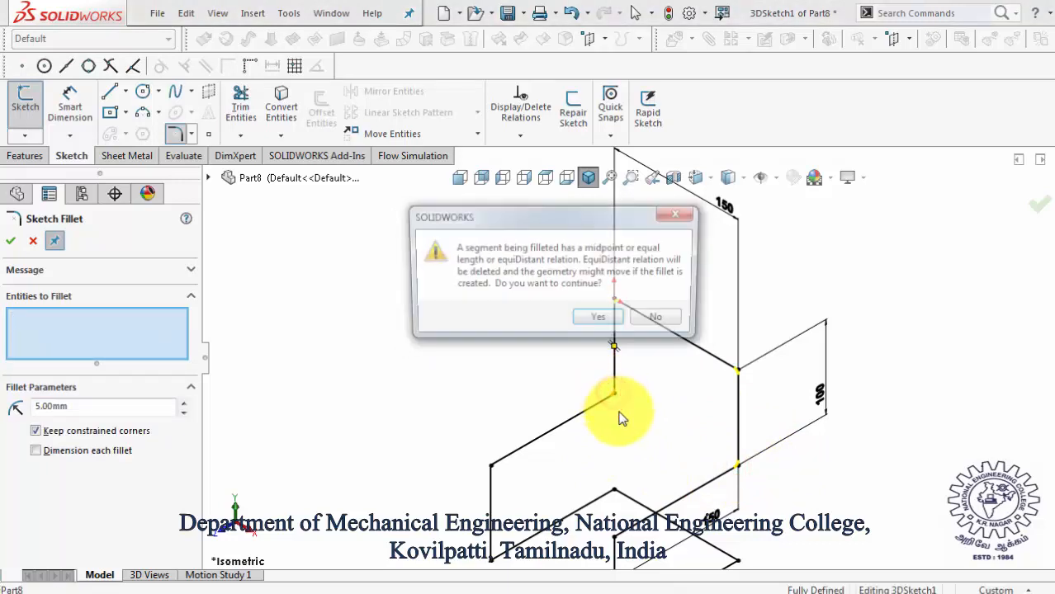
left_click(605, 322)
Step: Add 5 mm fillets at the lower and upper ends of the vertical line at the front of the origin-side Z line, accepting relation removal
left_click(492, 468)
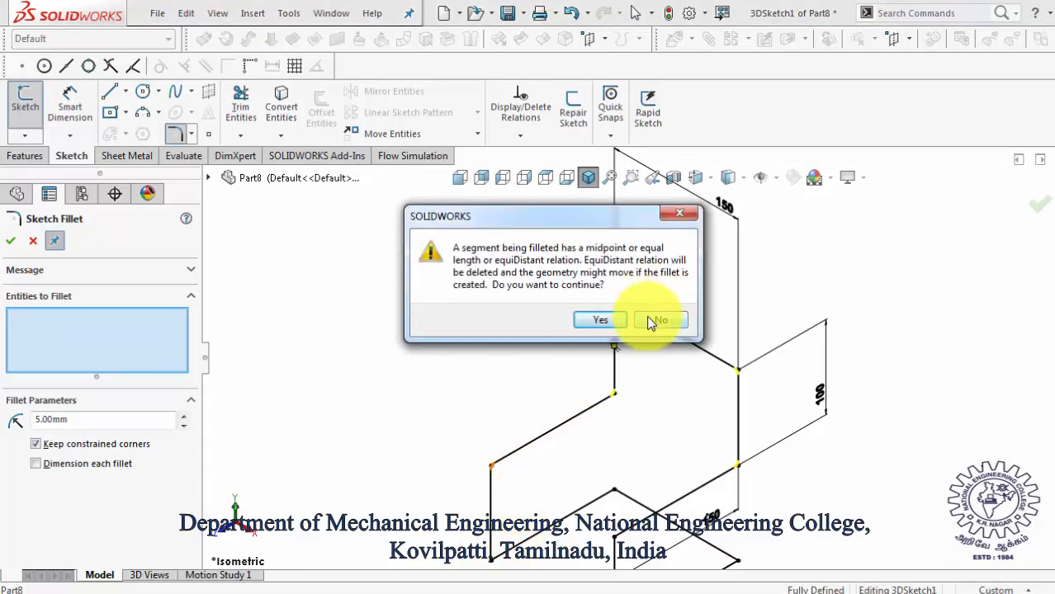
left_click(652, 321)
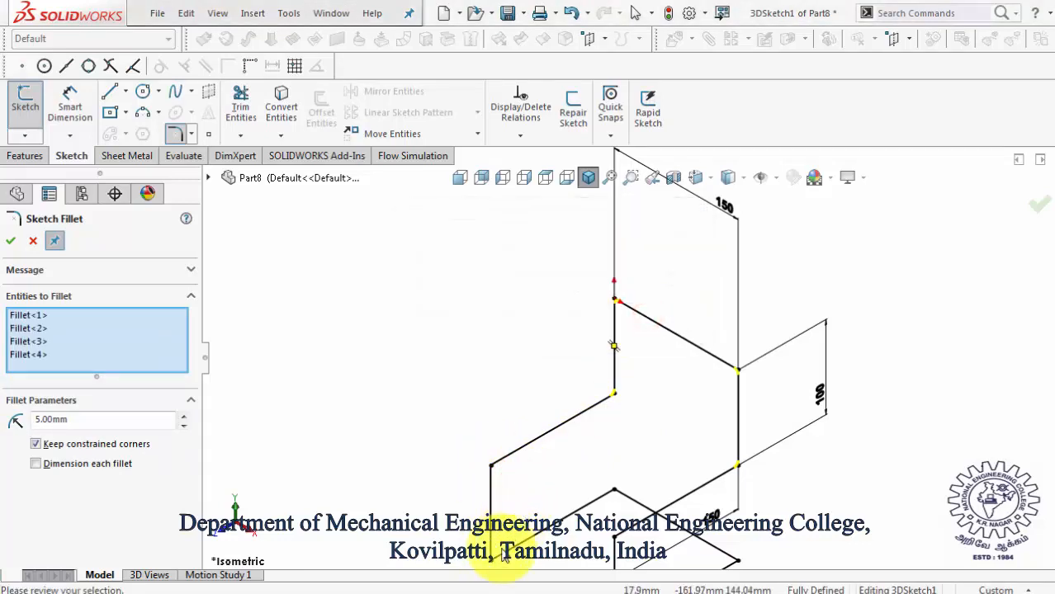
left_click(492, 466)
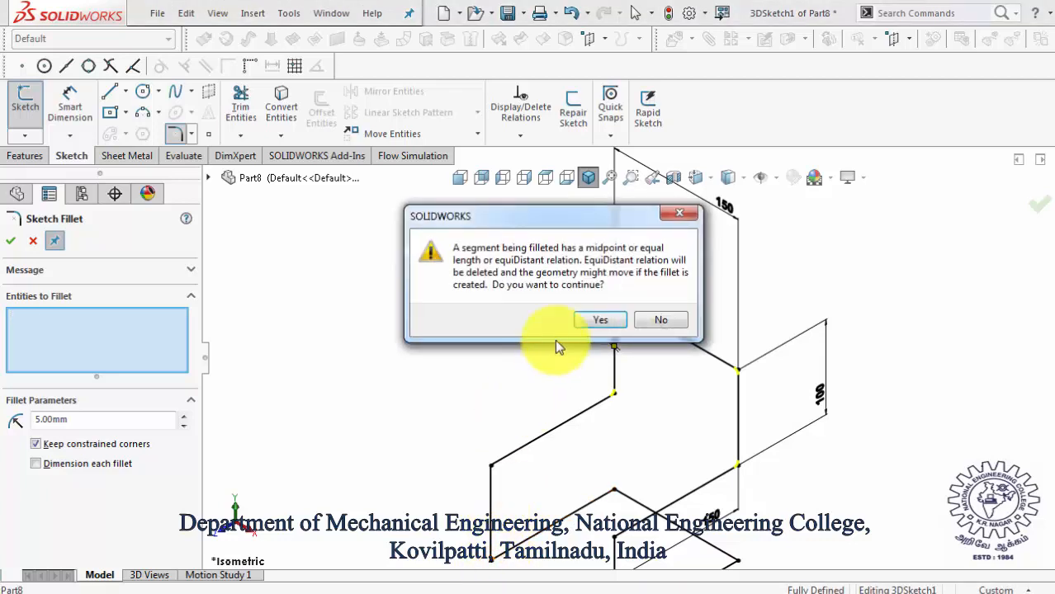
left_click(576, 316)
left_click(492, 468)
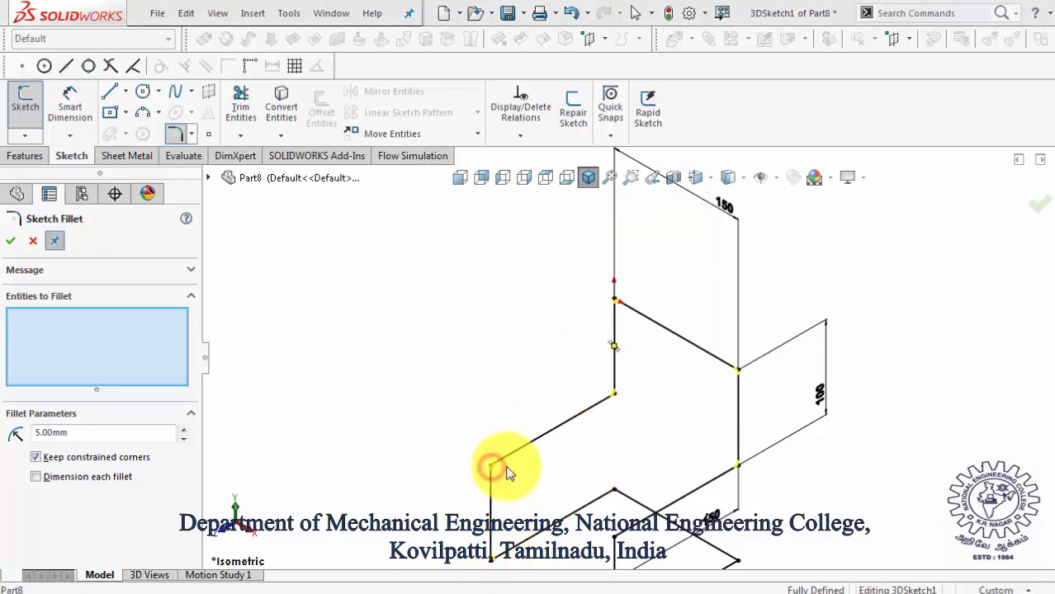
left_click(602, 321)
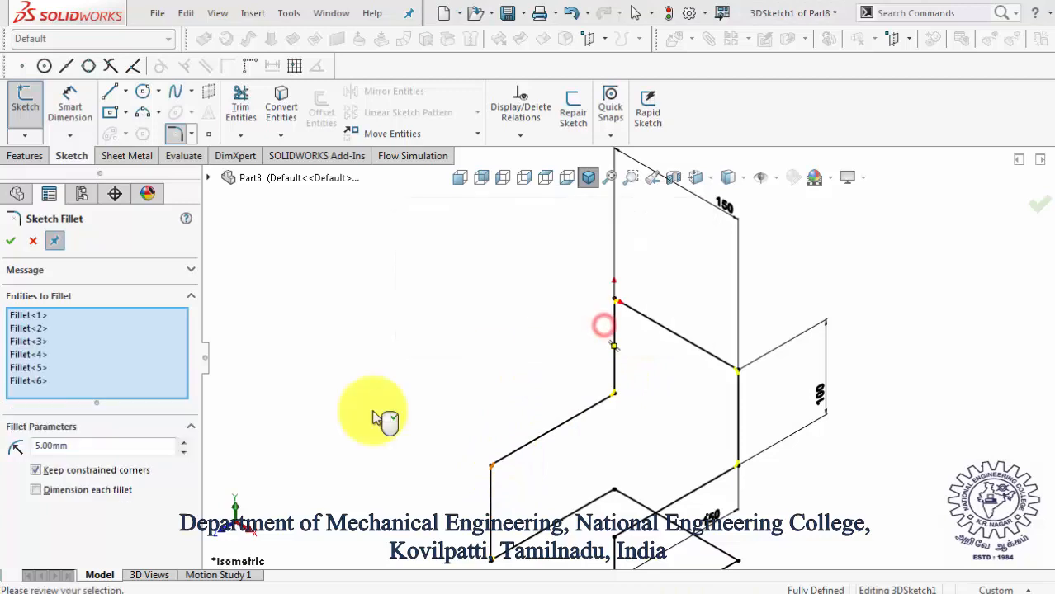
left_click(100, 493)
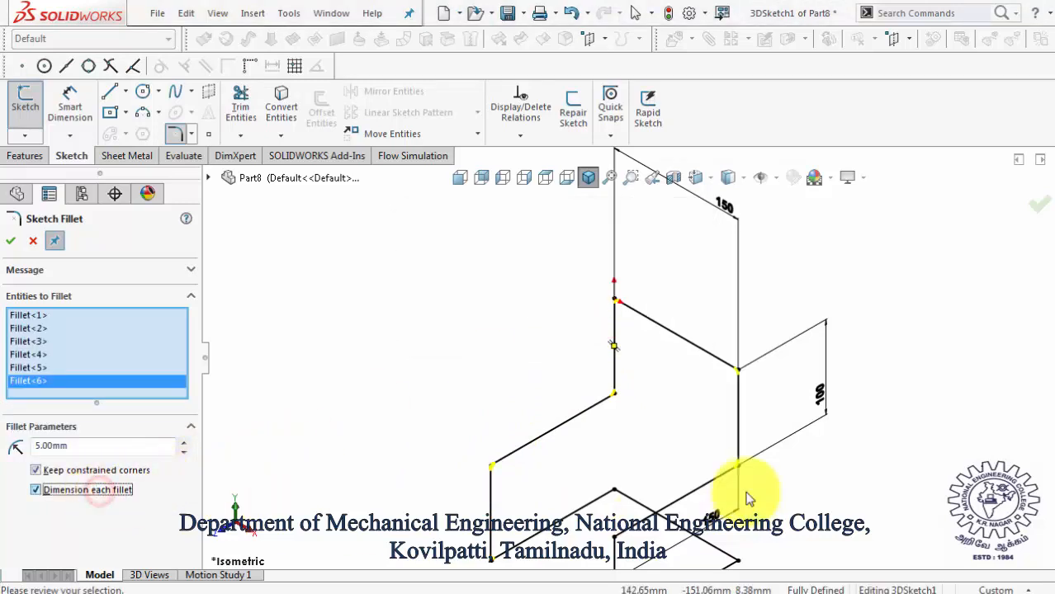
scroll(739, 507, "up", 3)
left_click(89, 490)
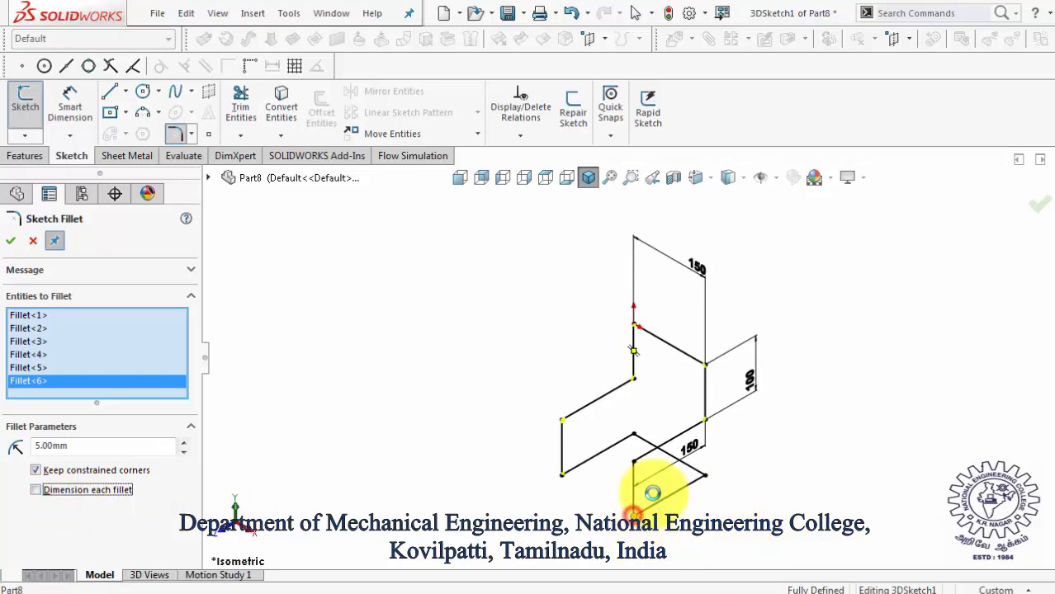
Step: Add 5 mm fillets at the four remaining lower corners of the path, accept relation removal, apply the fillets and exit the 3D sketch
left_click(633, 460)
left_click(609, 322)
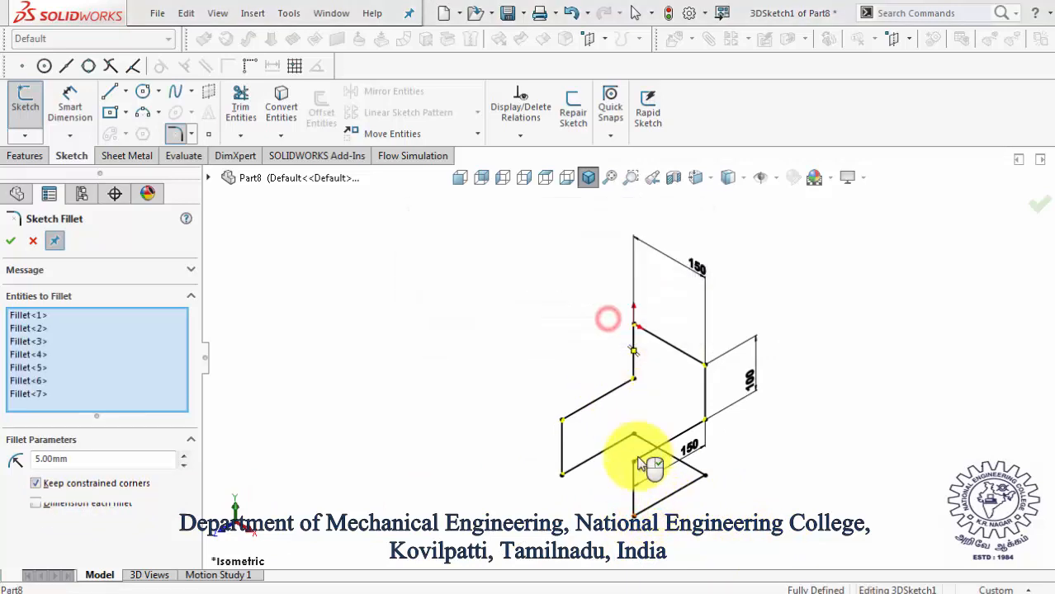
left_click(632, 455)
left_click(603, 321)
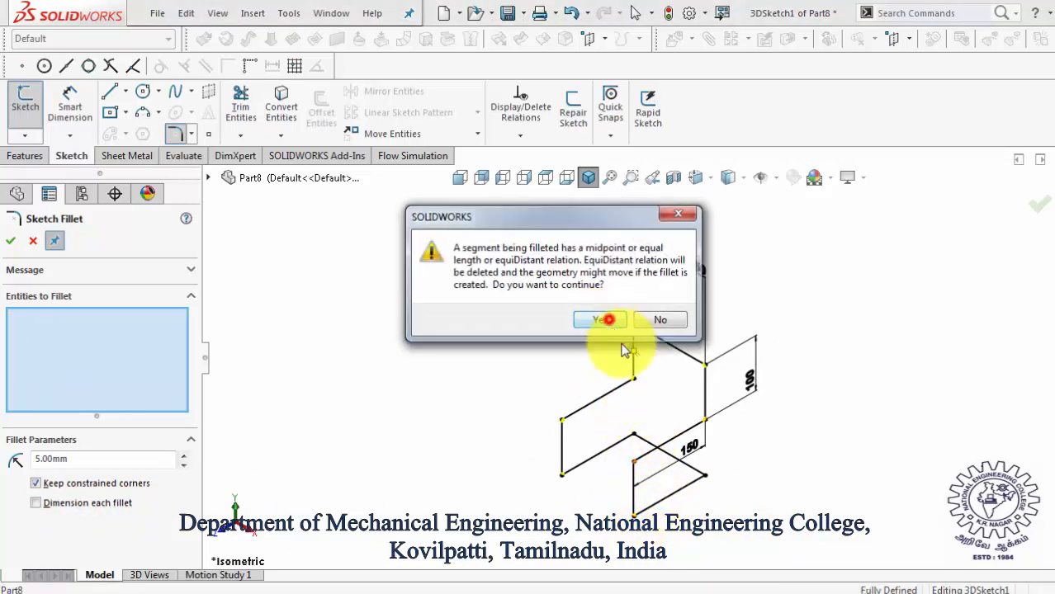
left_click(707, 477)
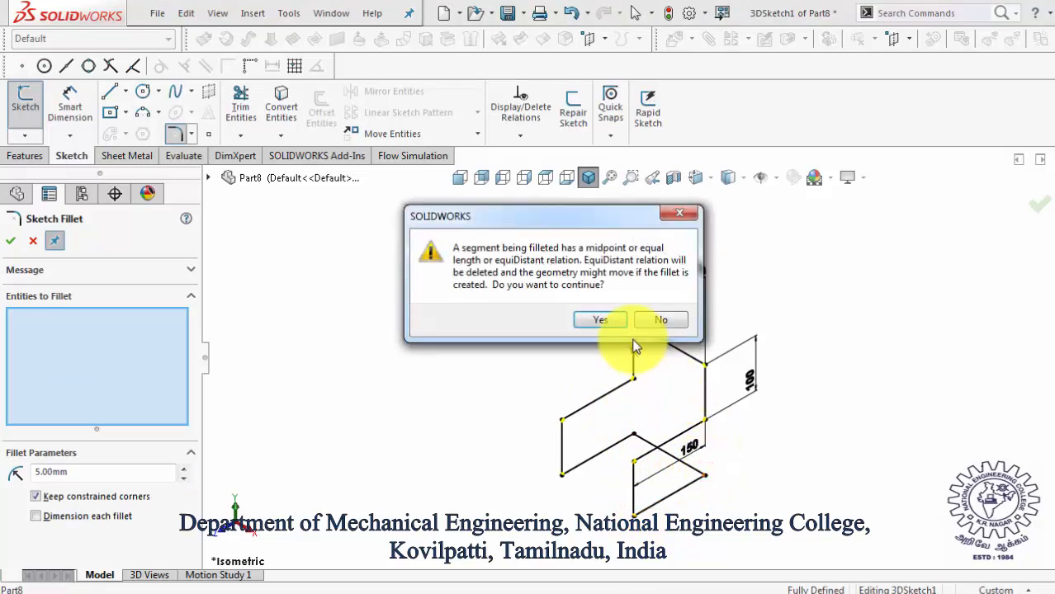
left_click(608, 321)
left_click(632, 442)
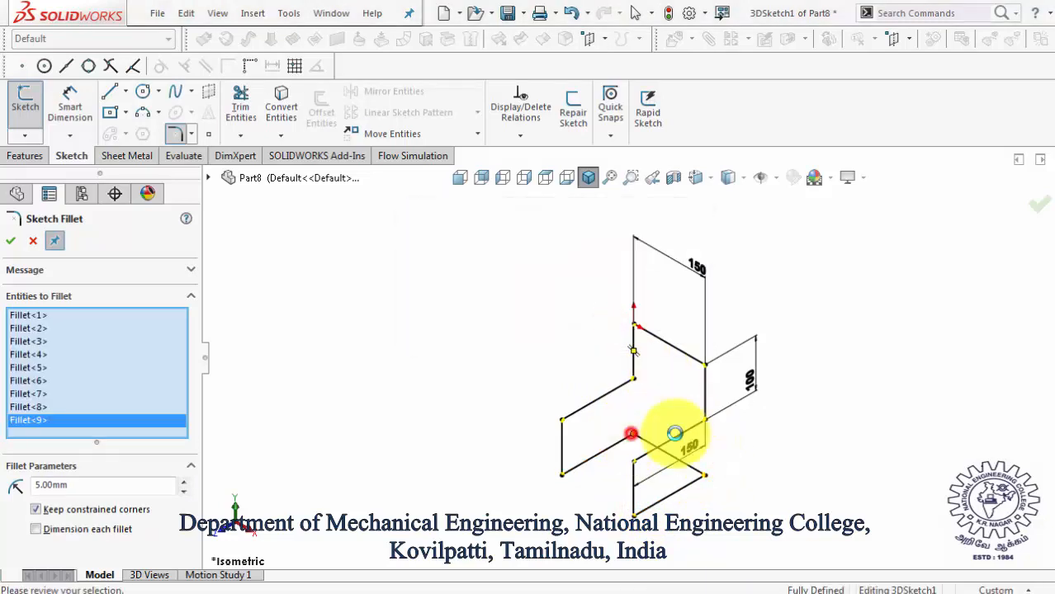
left_click(598, 319)
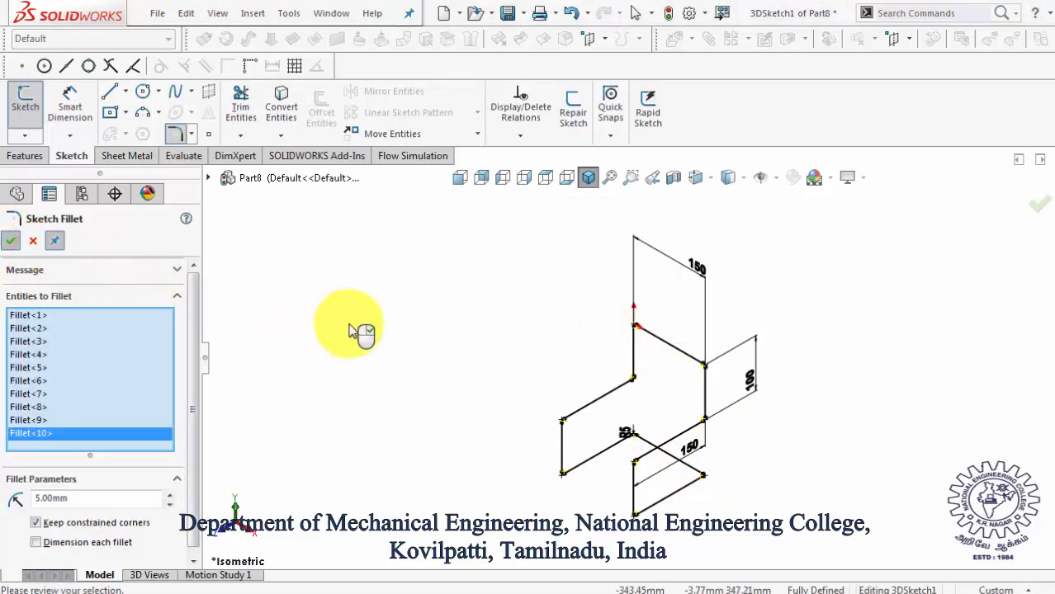
left_click(13, 242)
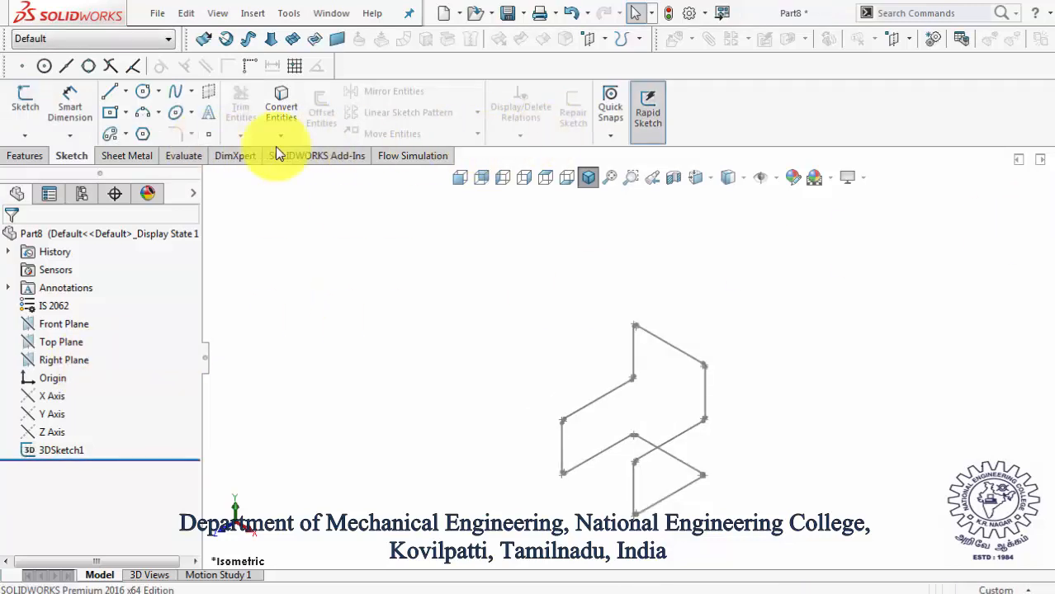
Step: Create a reference plane from the Right Plane through the fillet endpoint on the X line near the origin
left_click(34, 158)
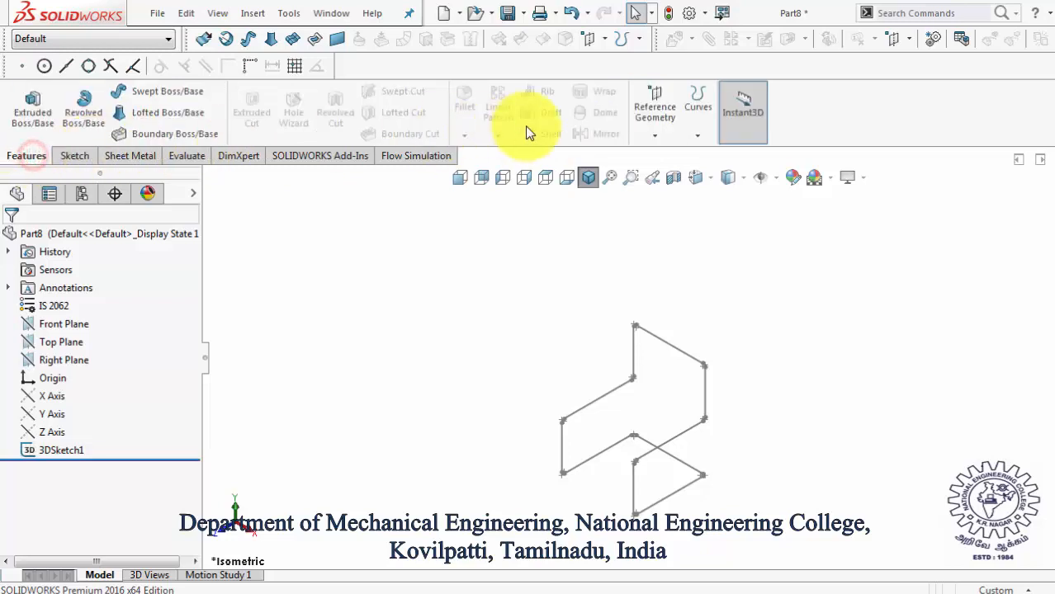
left_click(644, 134)
left_click(648, 155)
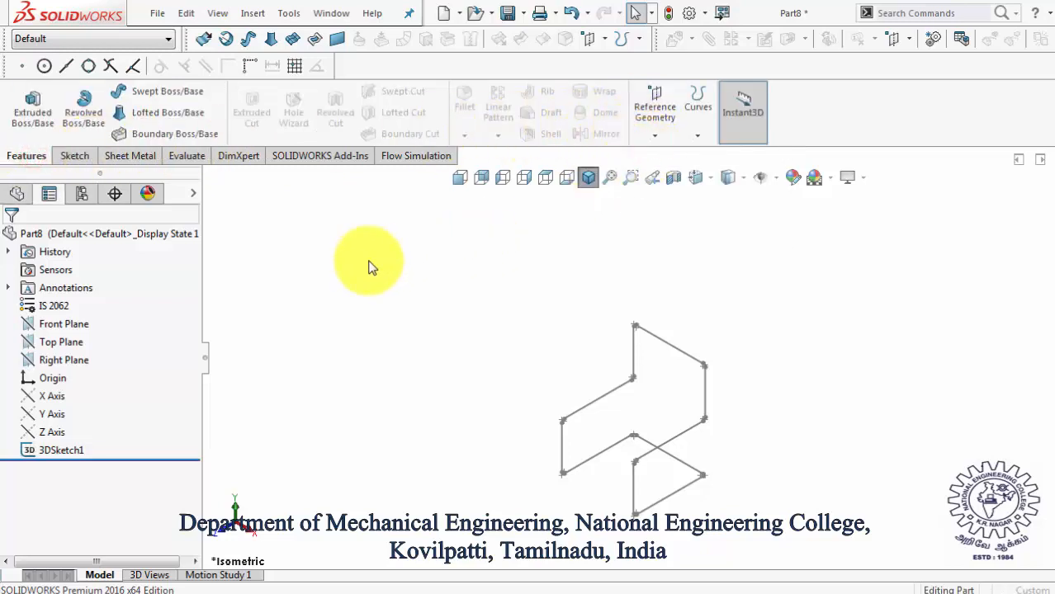
scroll(611, 323, "down", 3)
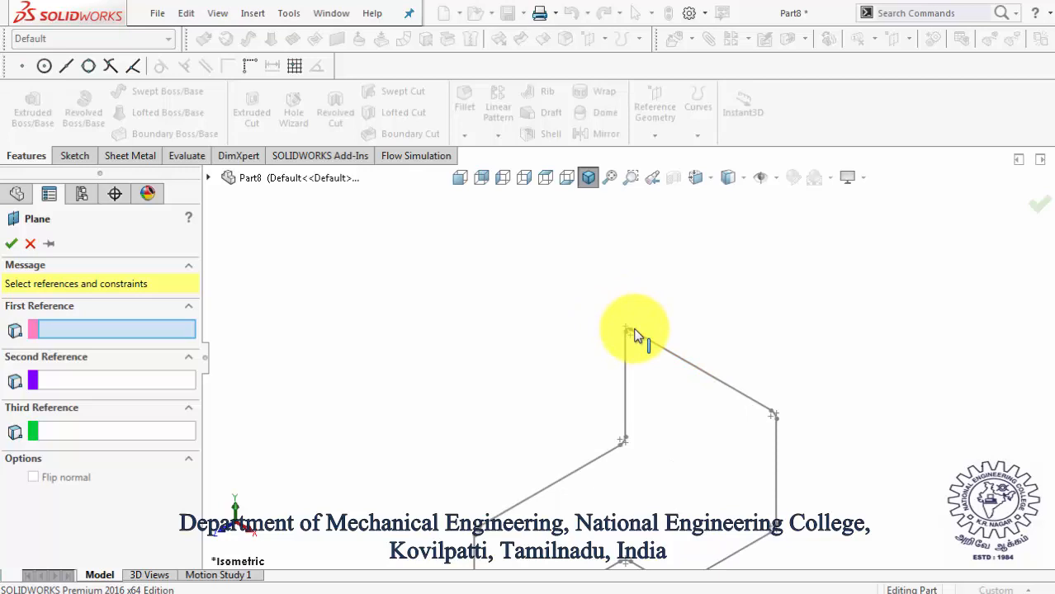
left_click(213, 183)
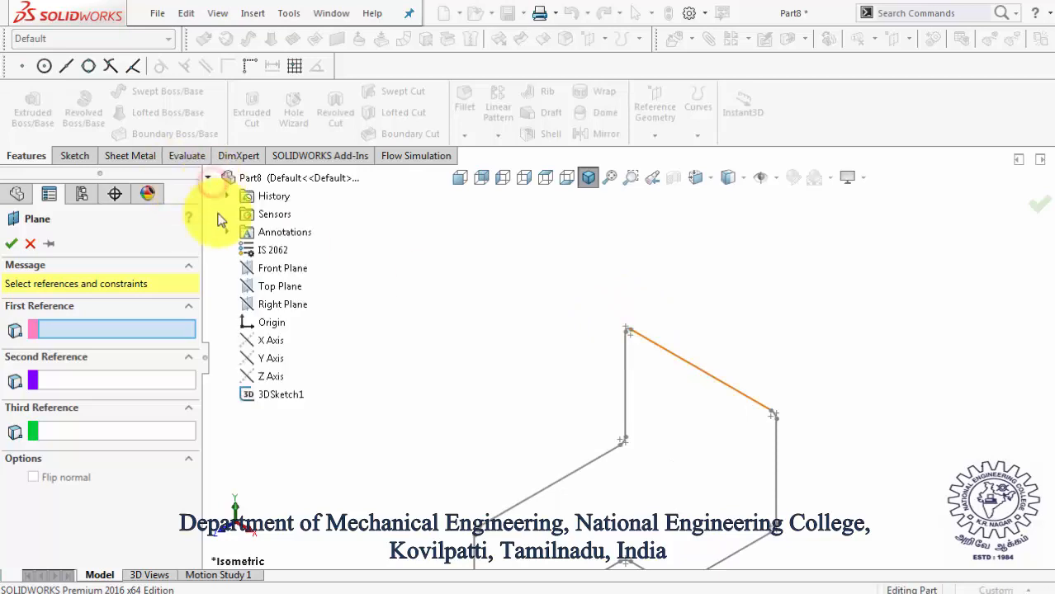
left_click(269, 301)
scroll(635, 351, "down", 5)
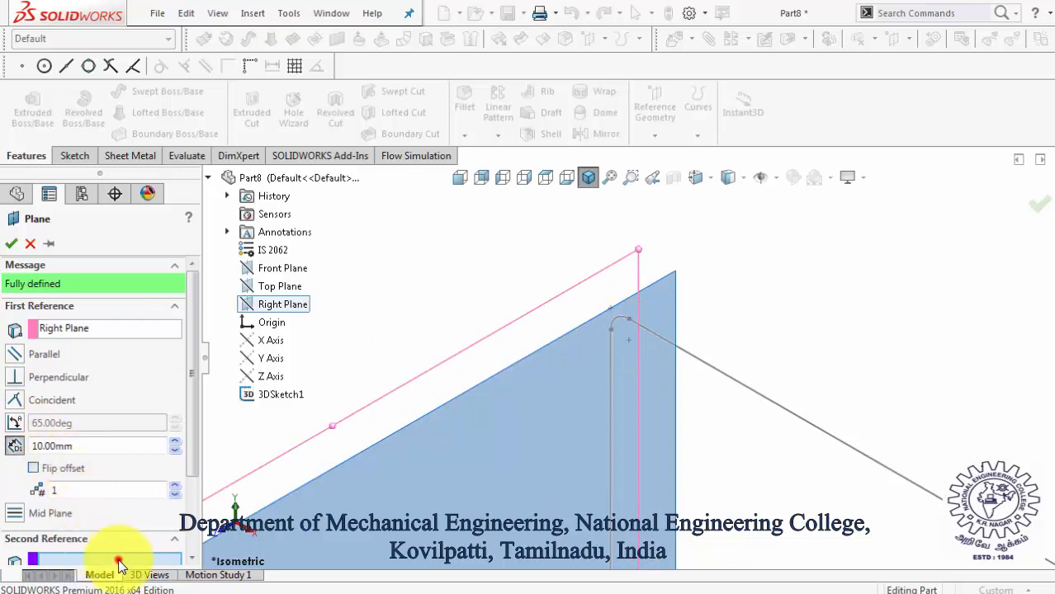
left_click(120, 562)
left_click(629, 322)
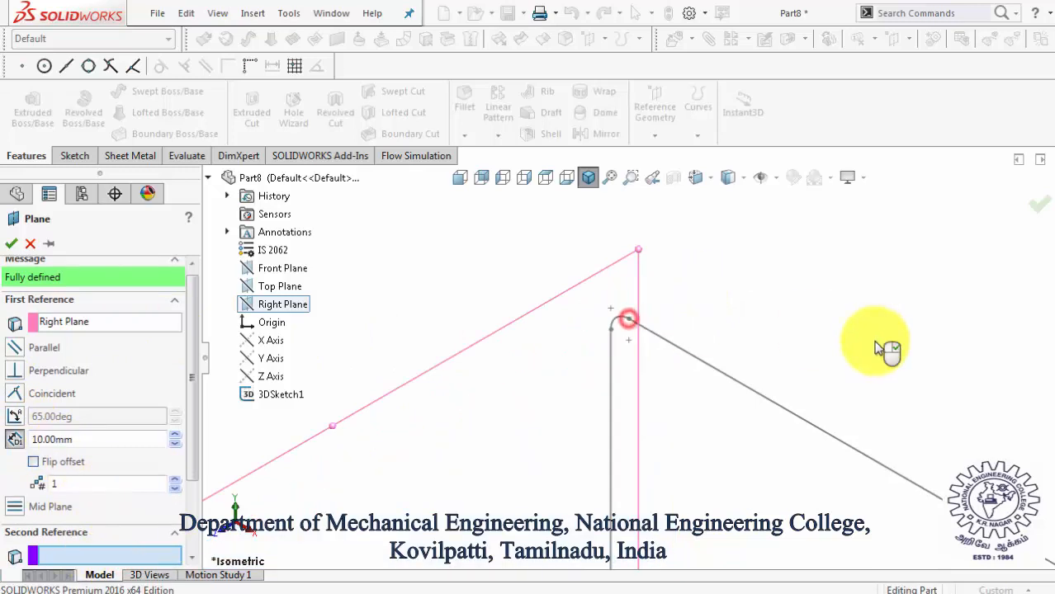
left_click(12, 246)
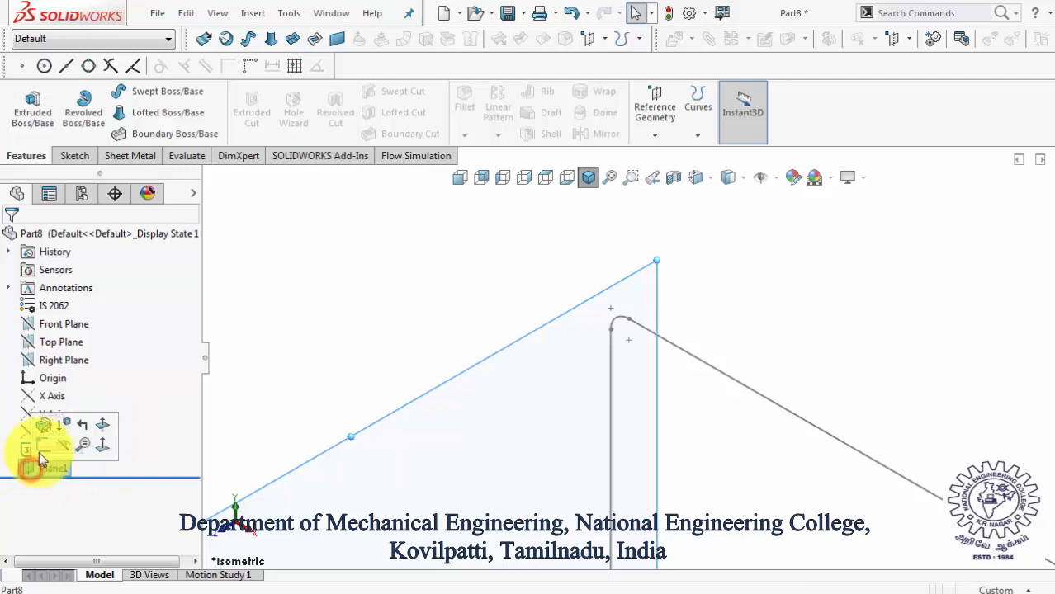
Step: Start a sketch on the new plane and draw a circle about 14.5 mm in diameter centred on the origin
left_click(39, 450)
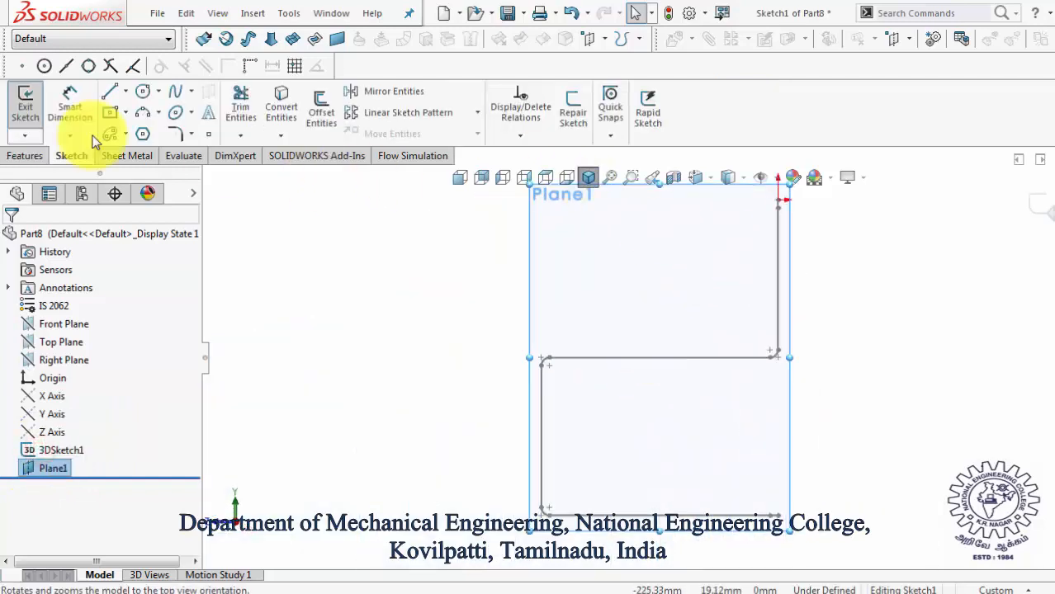
left_click(141, 92)
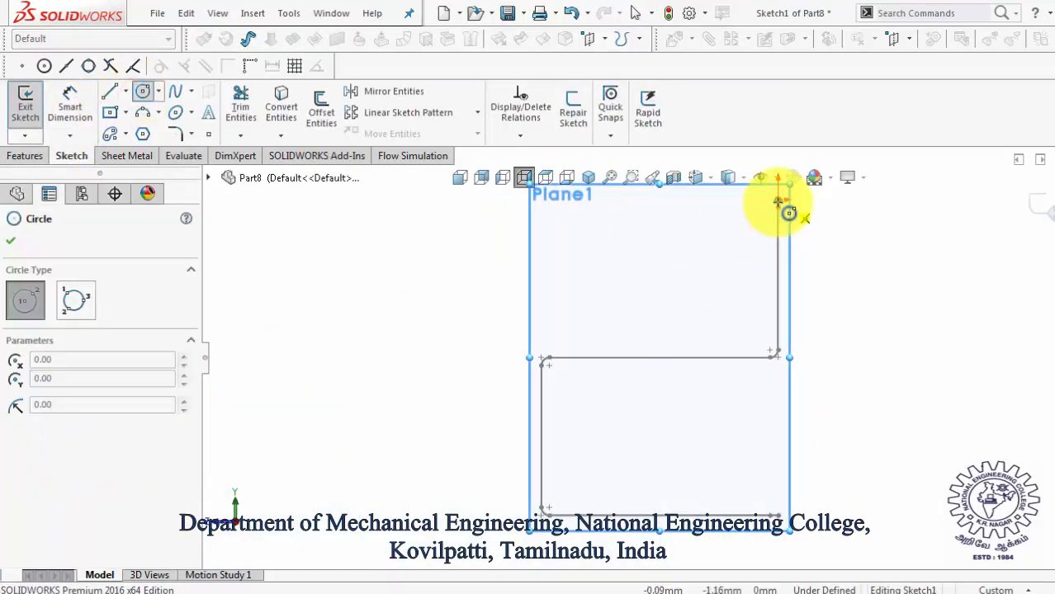
left_click(778, 201)
left_click(788, 195)
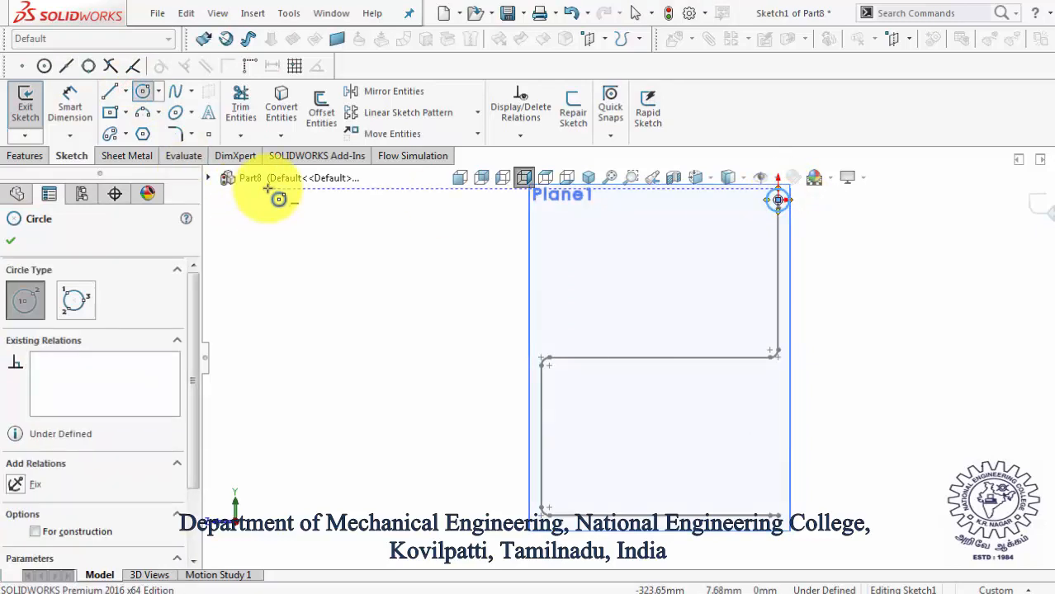
Step: Dimension the circle's diameter as 5 mm, exit the sketch and return to the isometric view
left_click(70, 106)
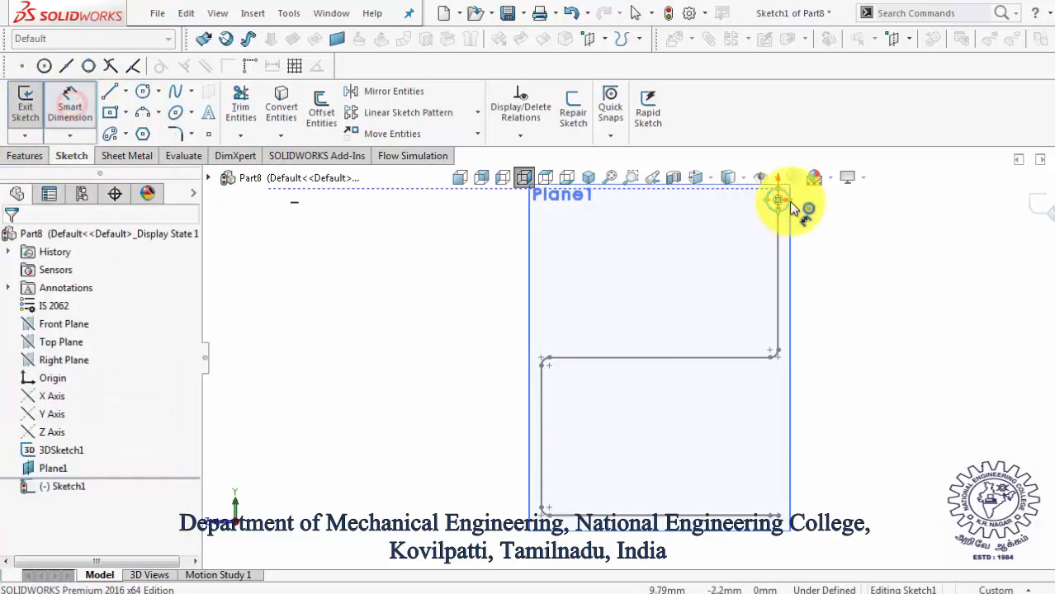
scroll(791, 209, "down", 5)
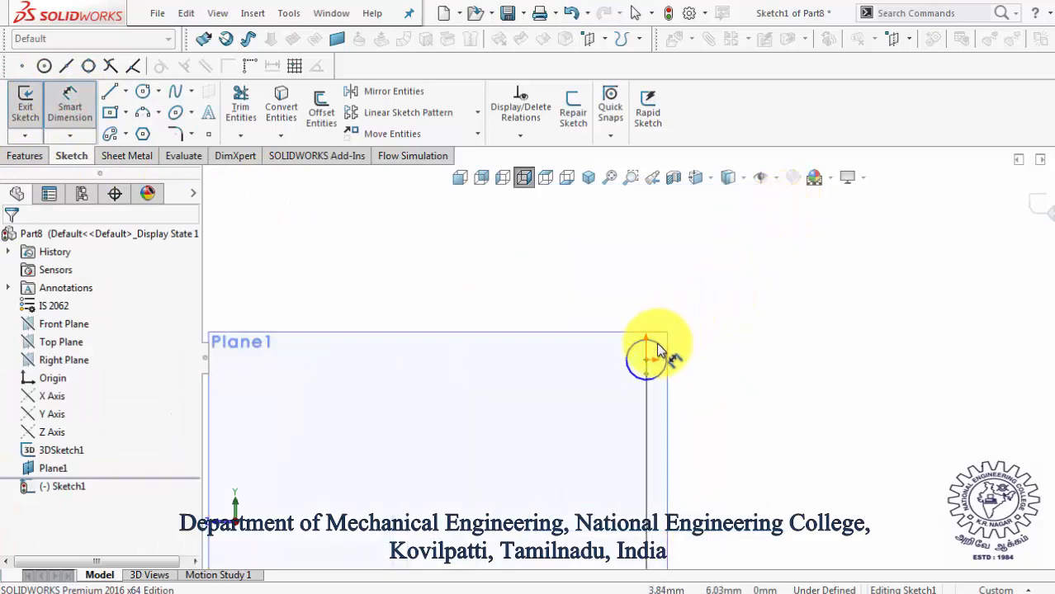
left_click(656, 346)
left_click(717, 305)
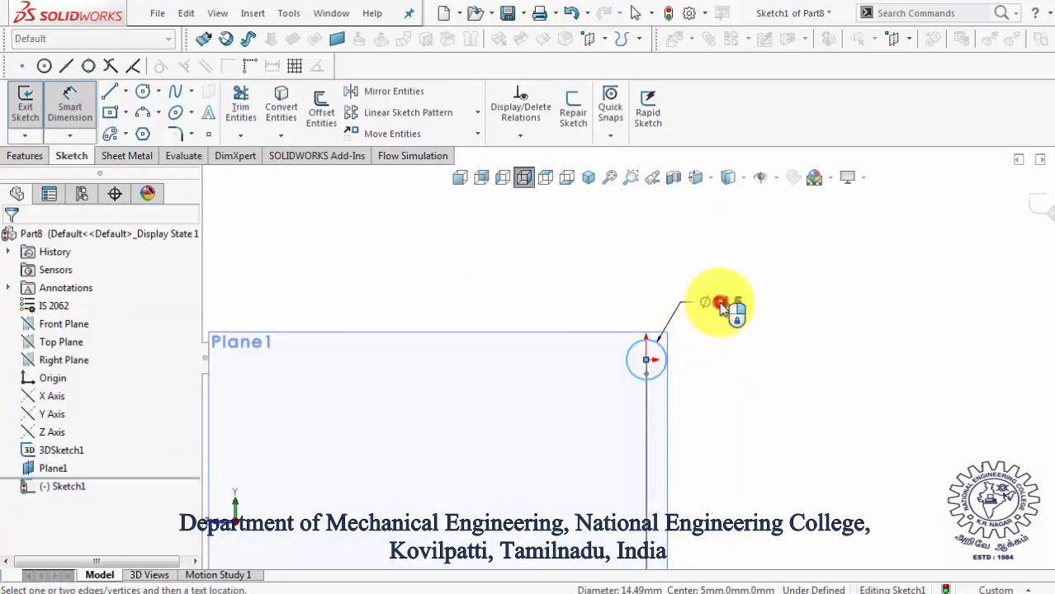
type("5mm")
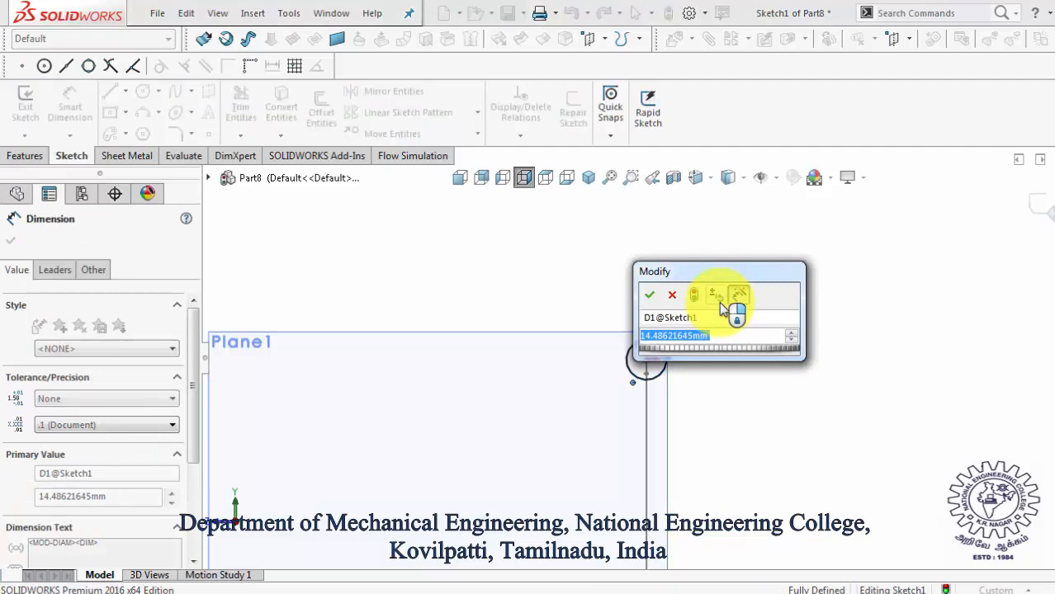
key("Return")
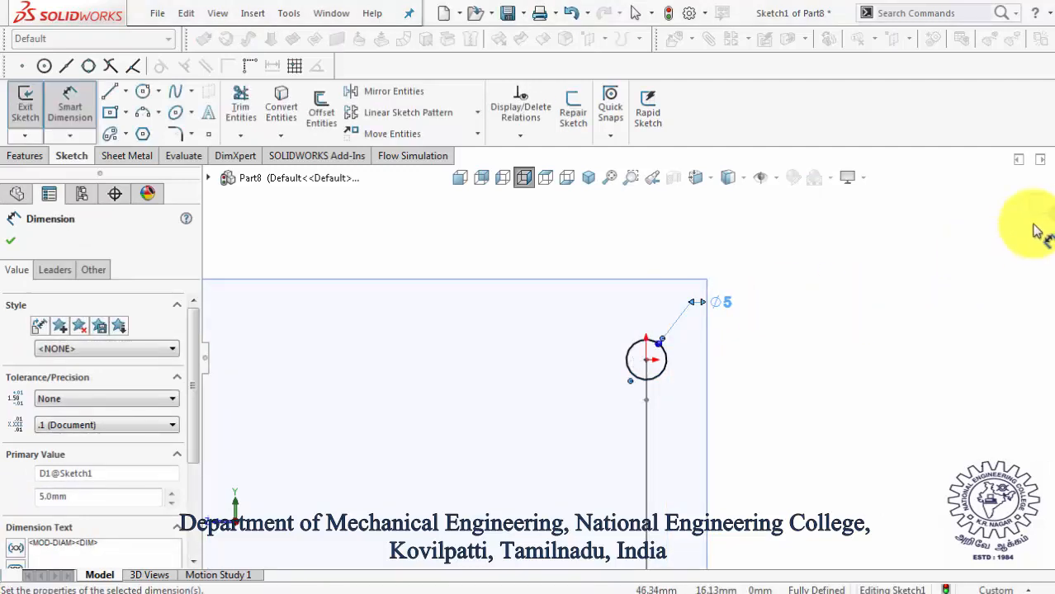
key("Escape")
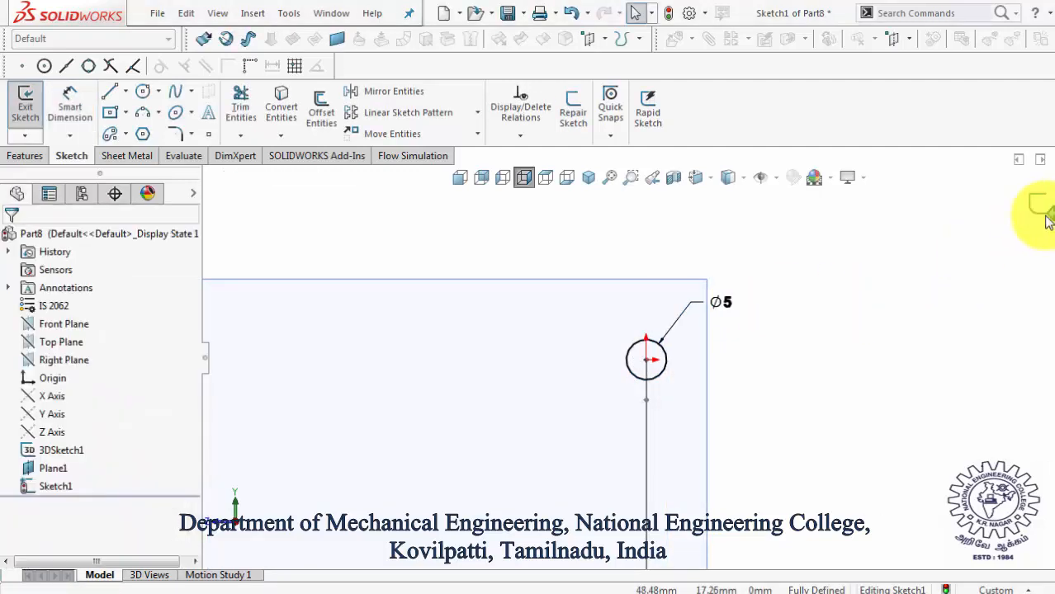
key("ctrl+7")
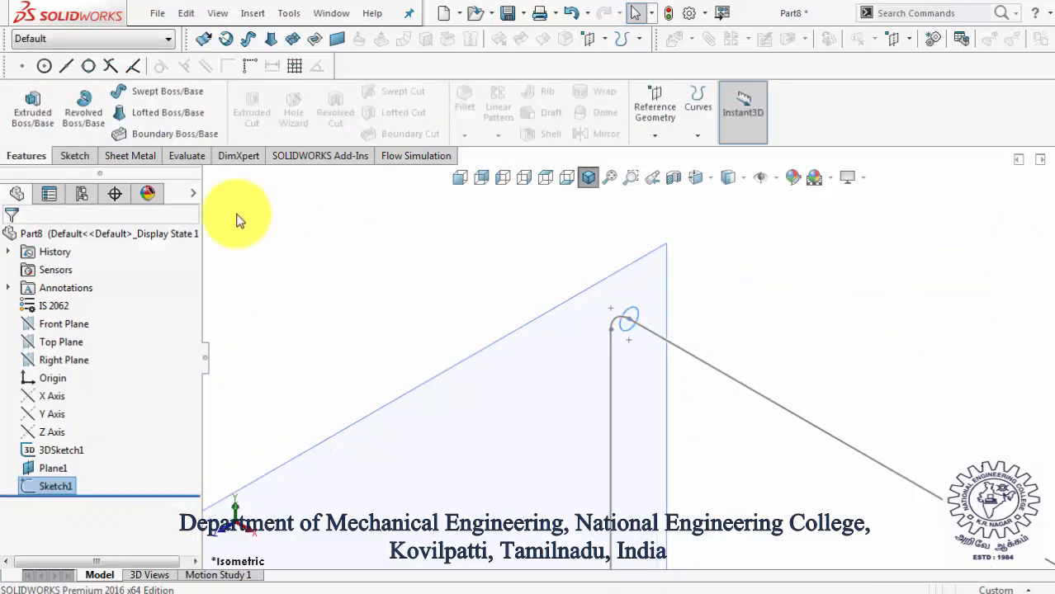
Step: Create a swept boss with the 5 mm circle as the profile and the filleted 3D sketch as the path
left_click(130, 97)
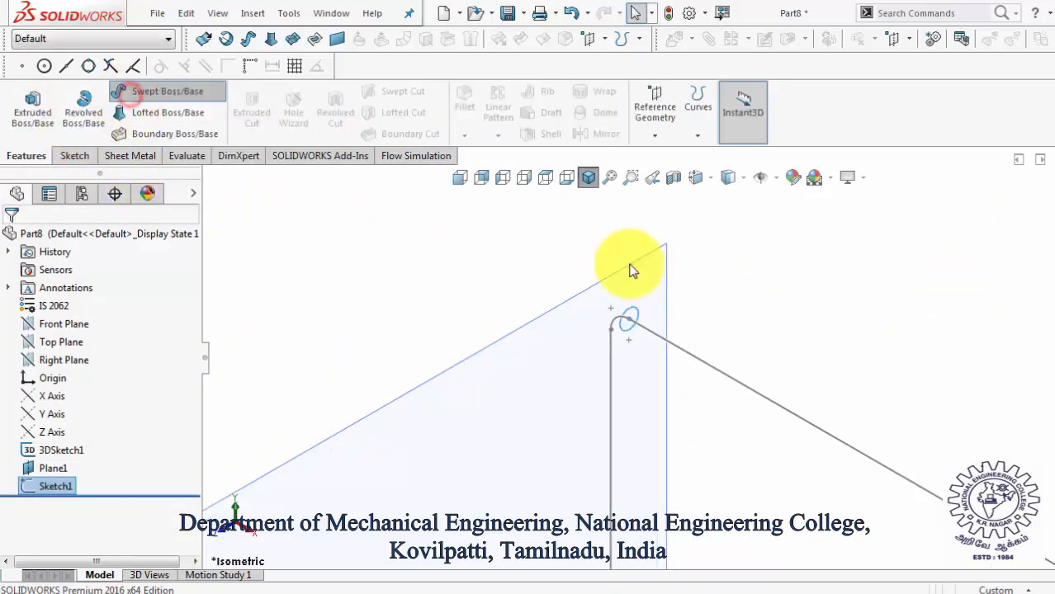
left_click(714, 370)
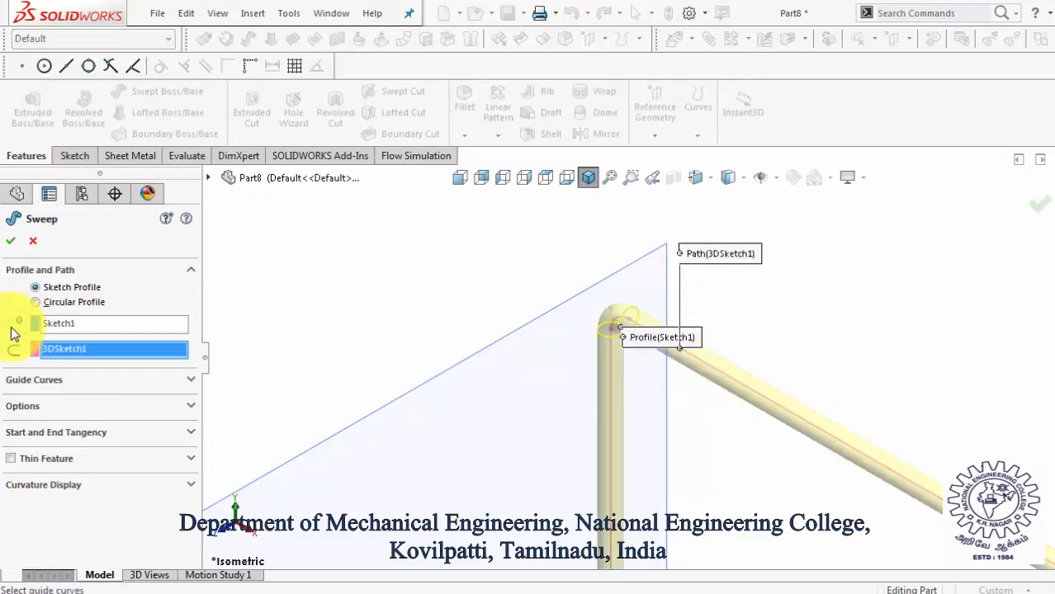
left_click(12, 240)
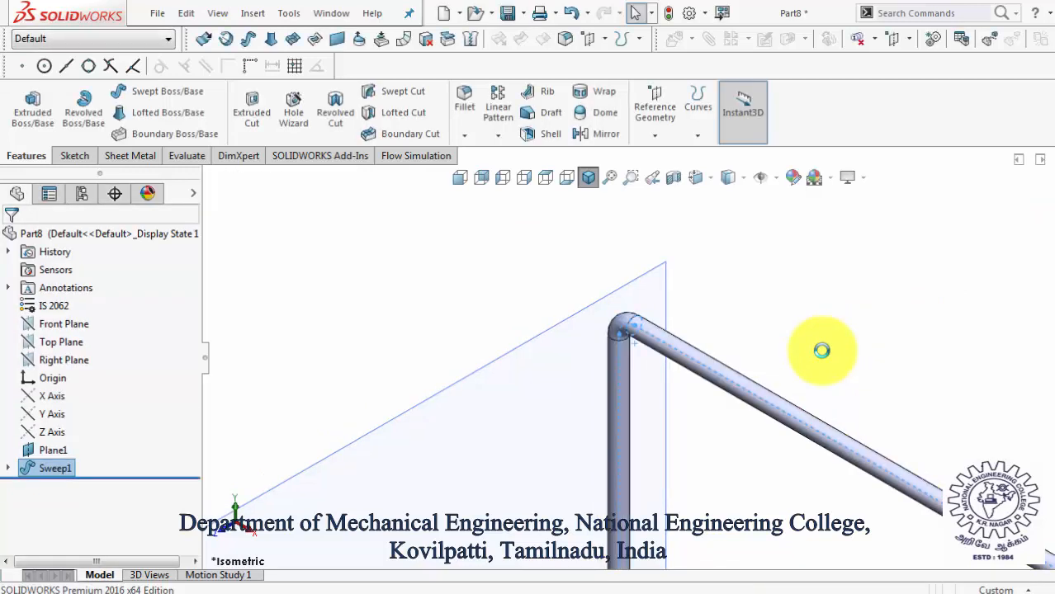
Step: Fit the whole swept frame in view and hide the reference plane Plane1
key("f")
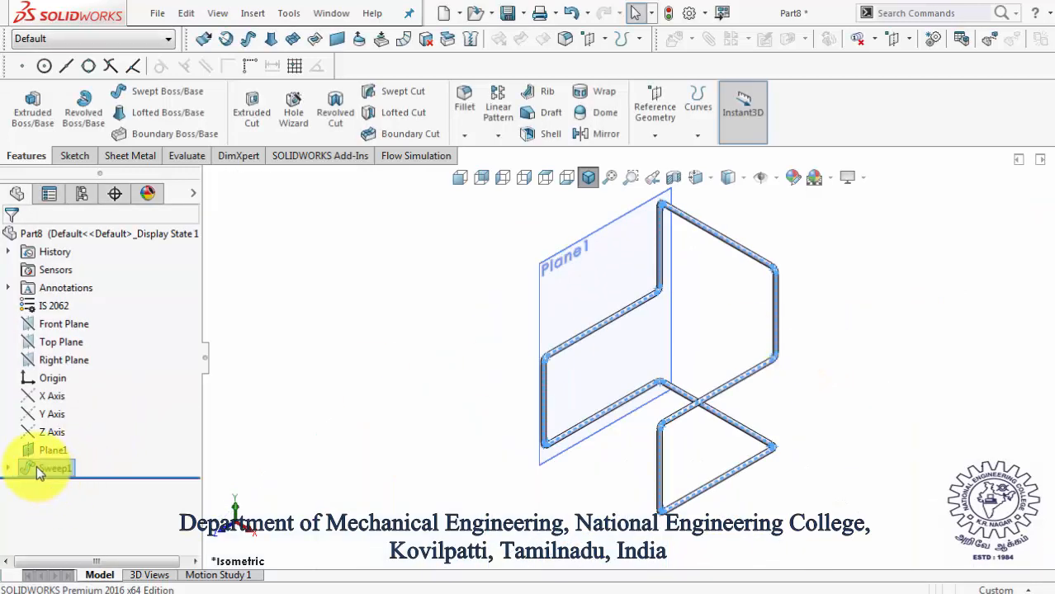
left_click(36, 454)
left_click(66, 432)
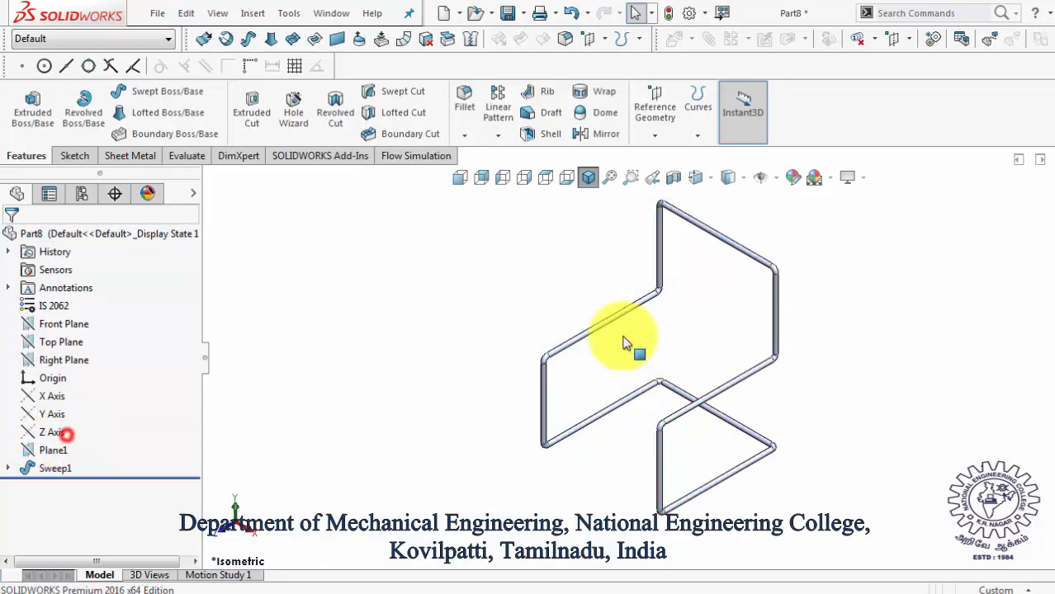